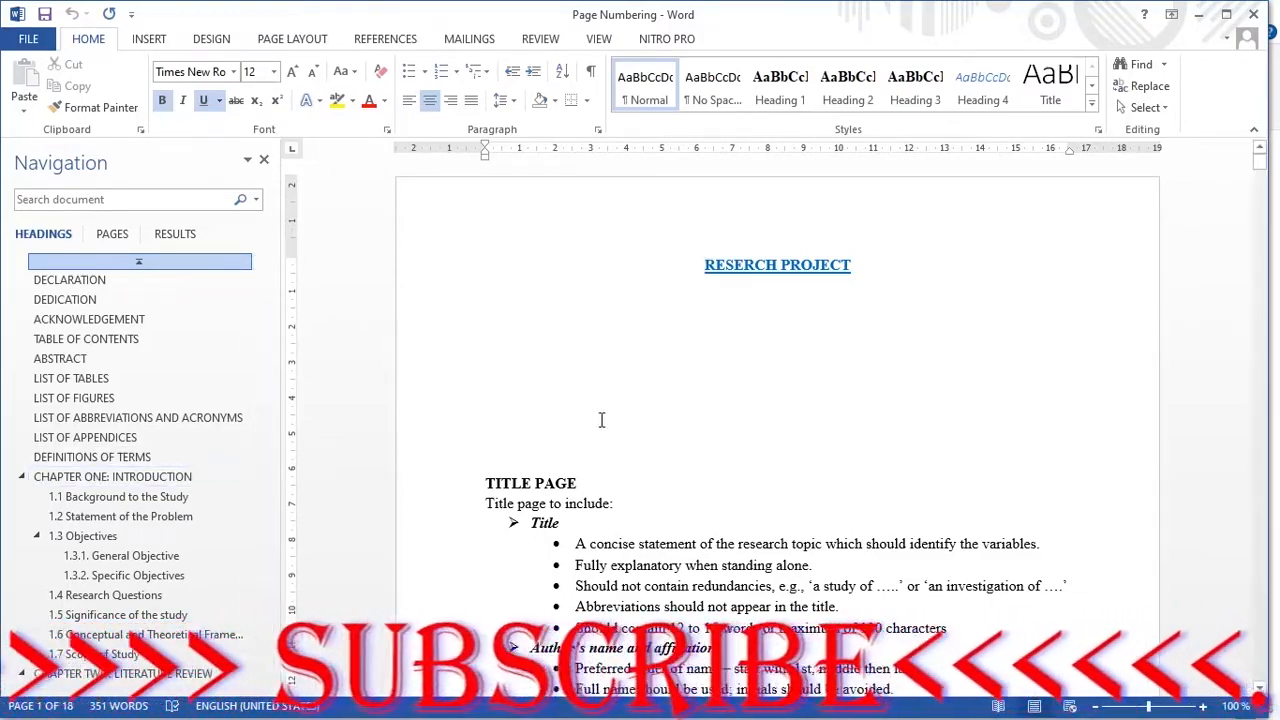
Step: Insert centred page numbers at the bottom of the pages using the Plain Number 2 style
scroll(620, 427, "down", 10)
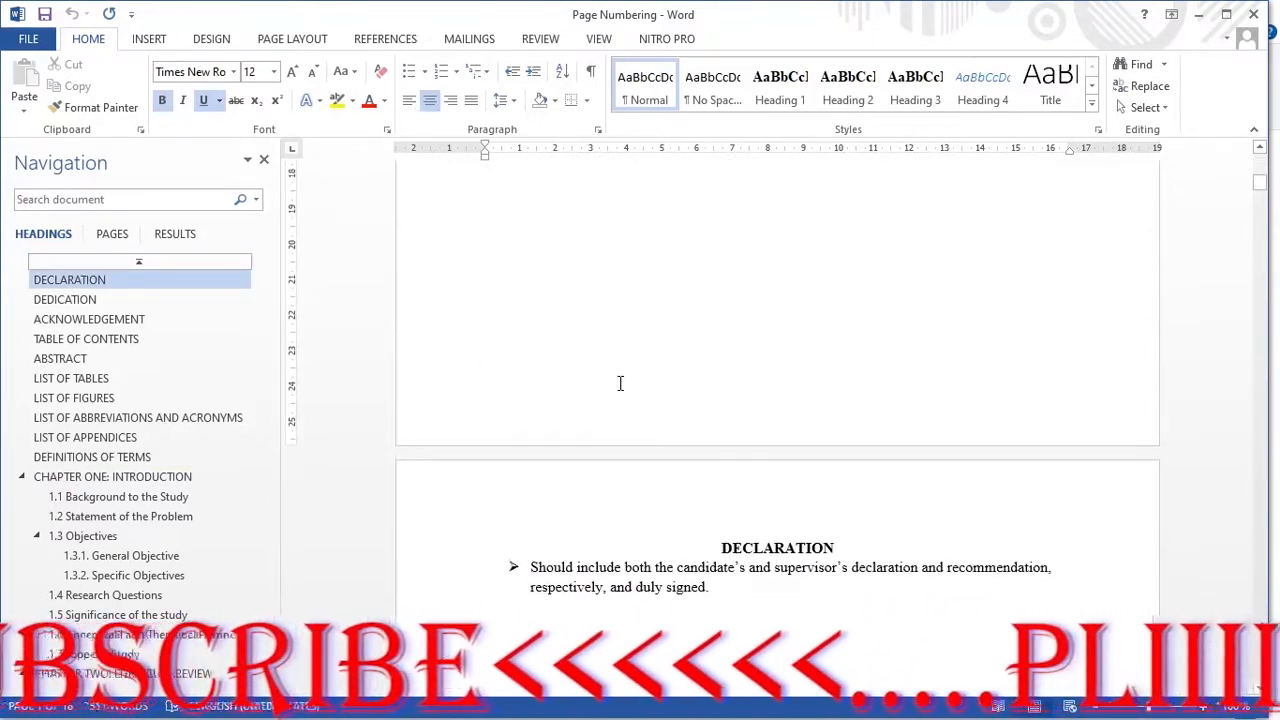
left_click(620, 383)
scroll(610, 398, "up", 3)
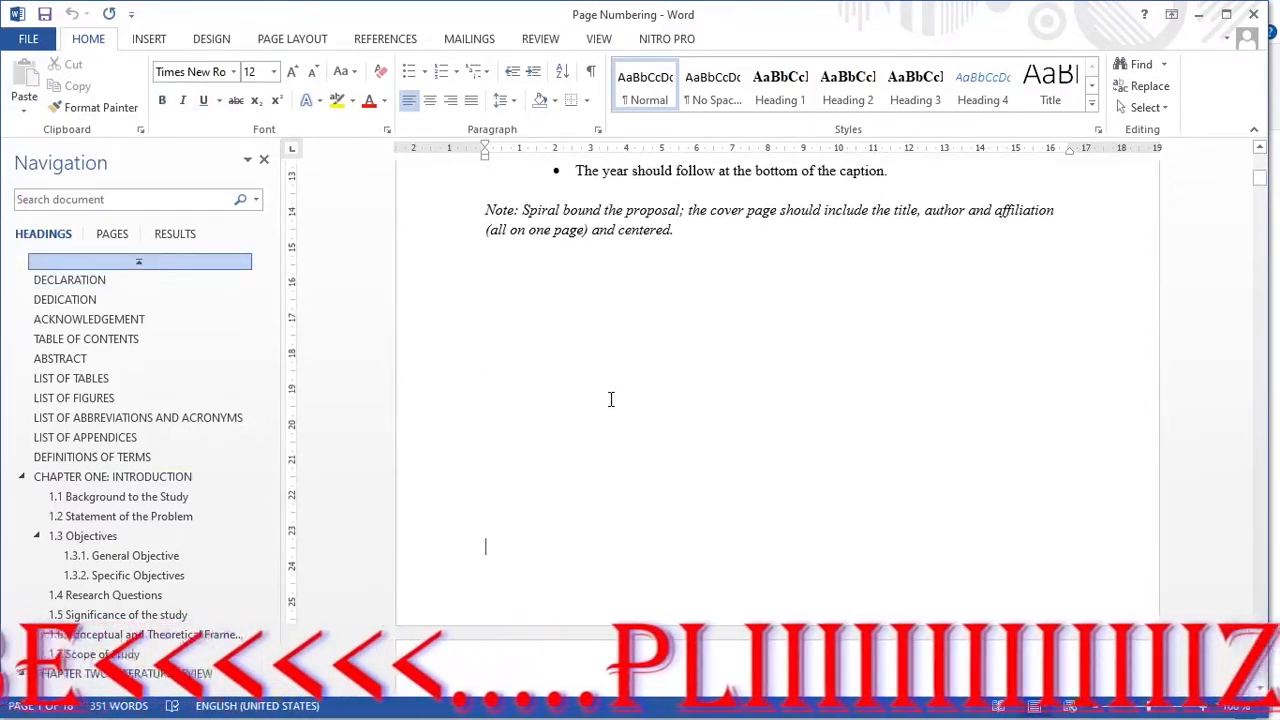
scroll(611, 399, "up", 2)
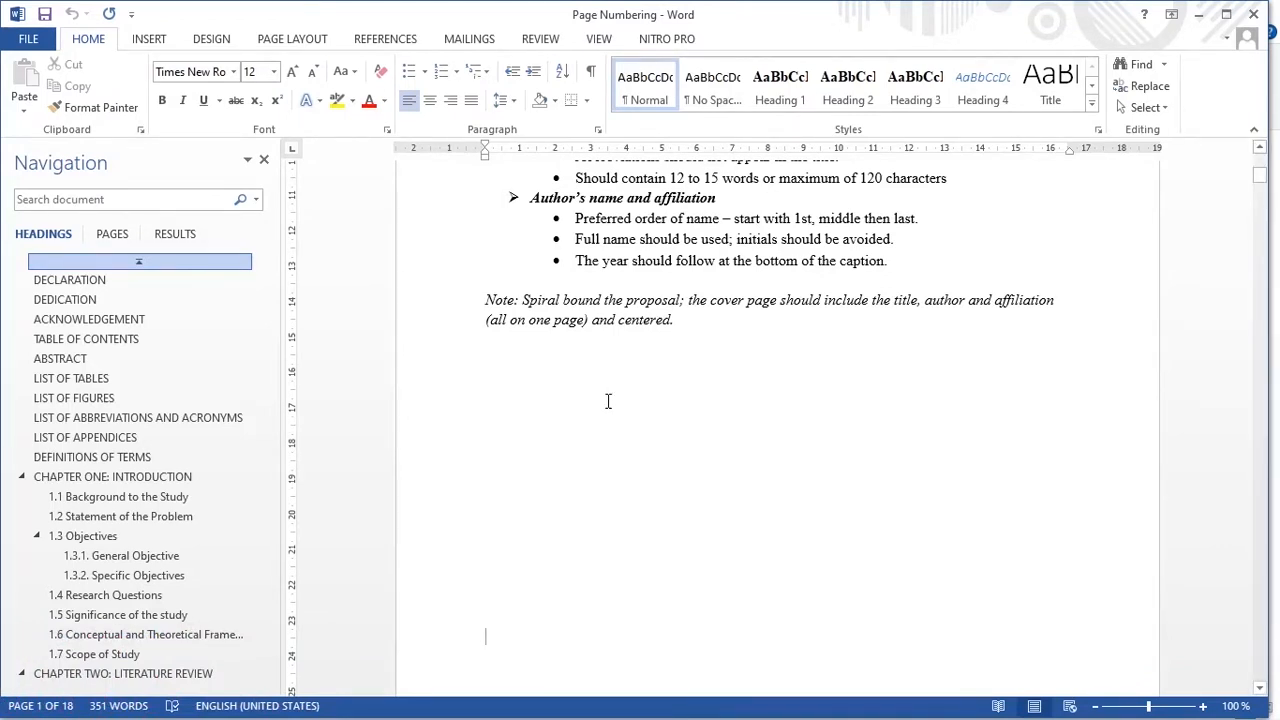
scroll(607, 401, "down", 4)
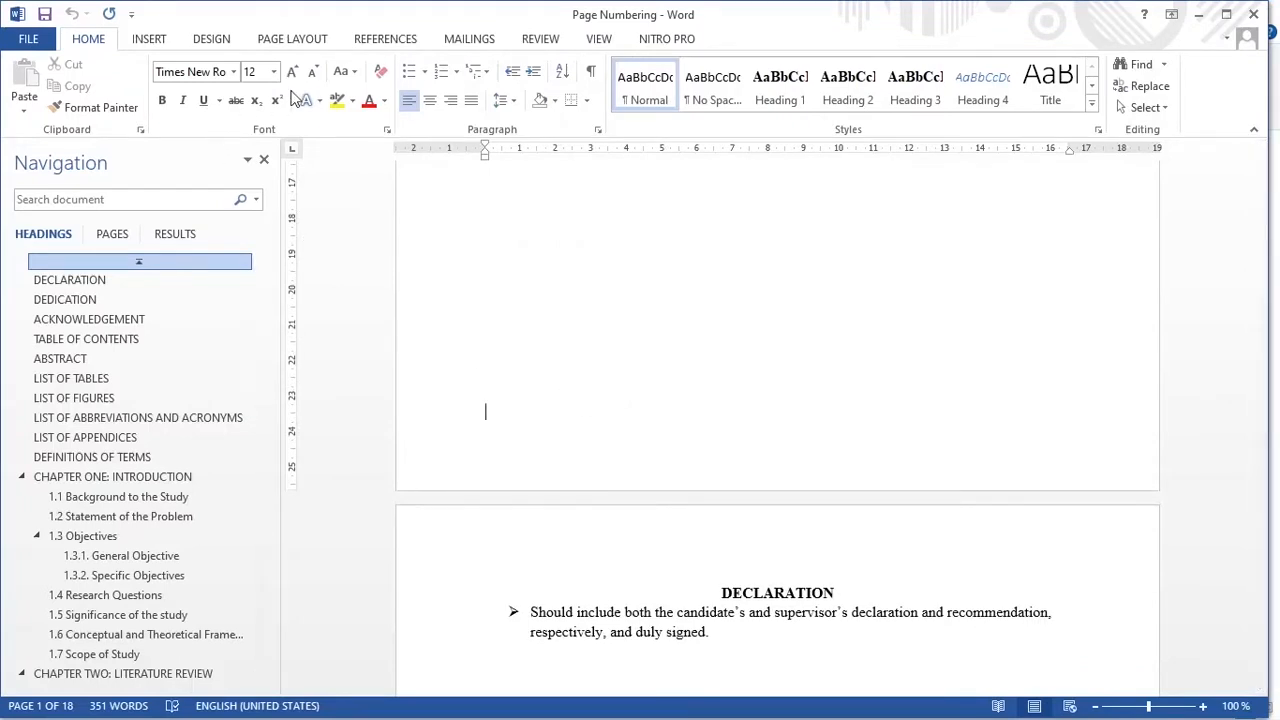
left_click(145, 38)
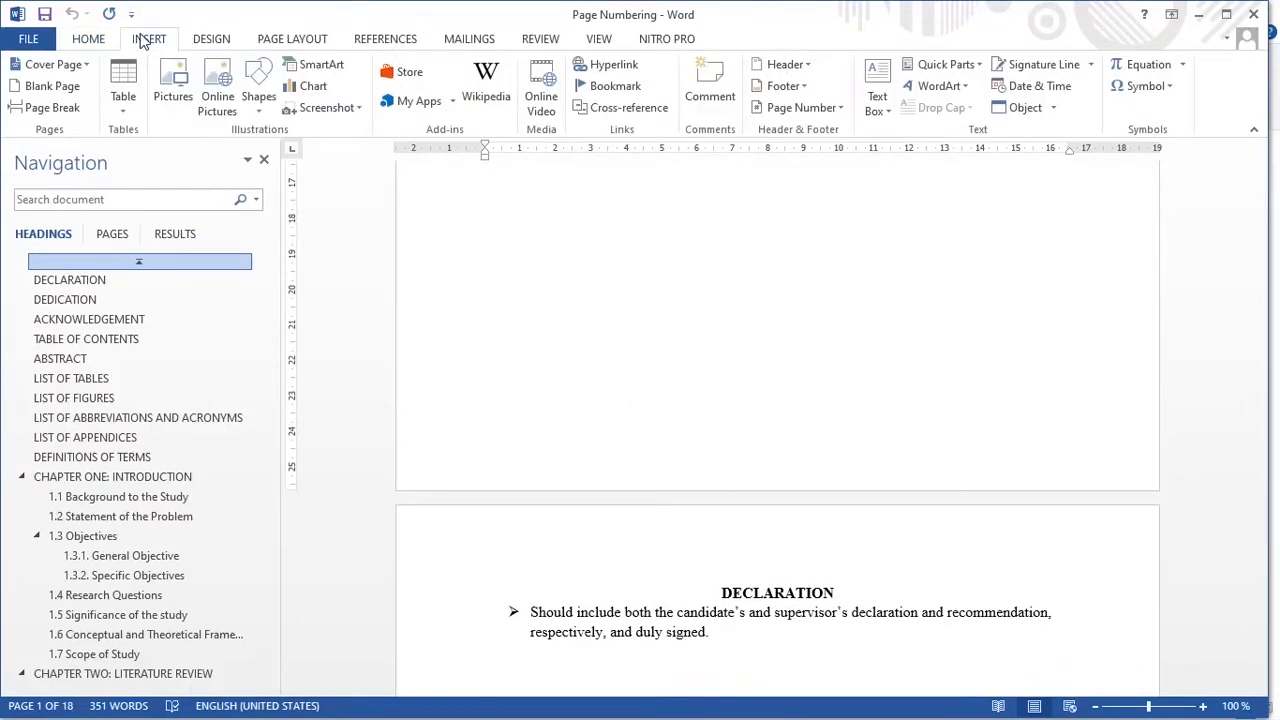
left_click(817, 105)
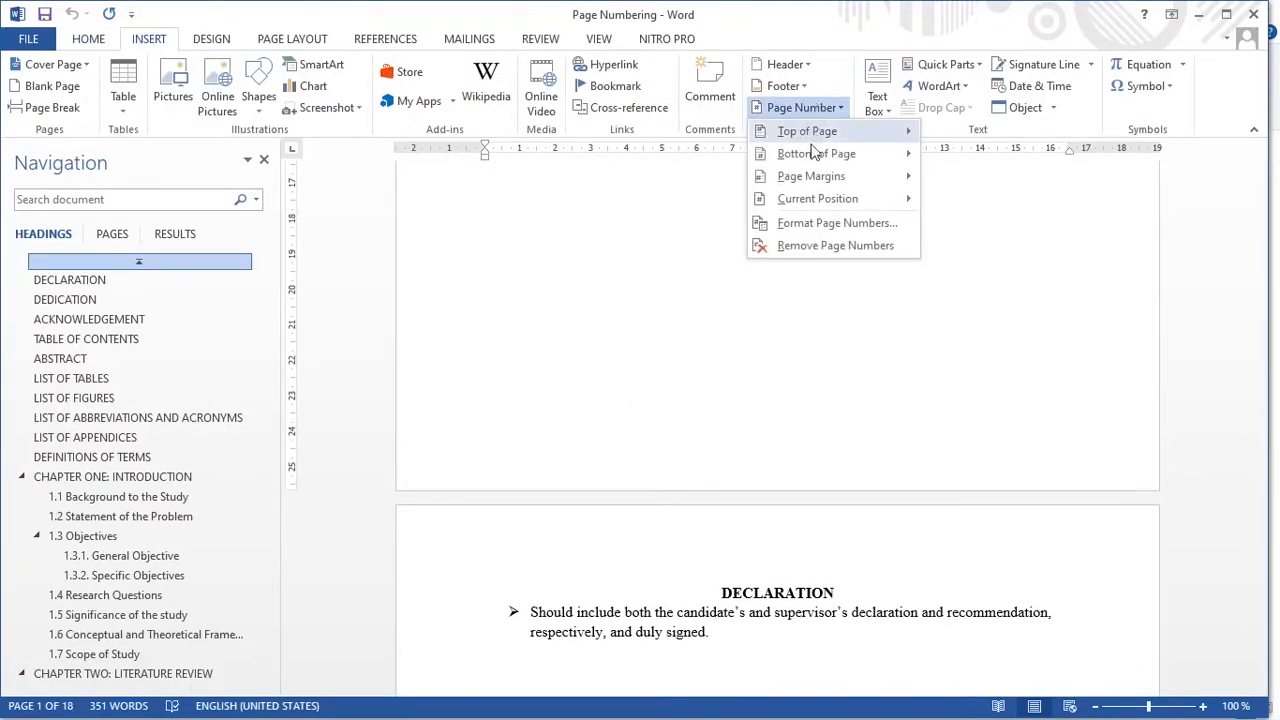
mouse_move(816, 157)
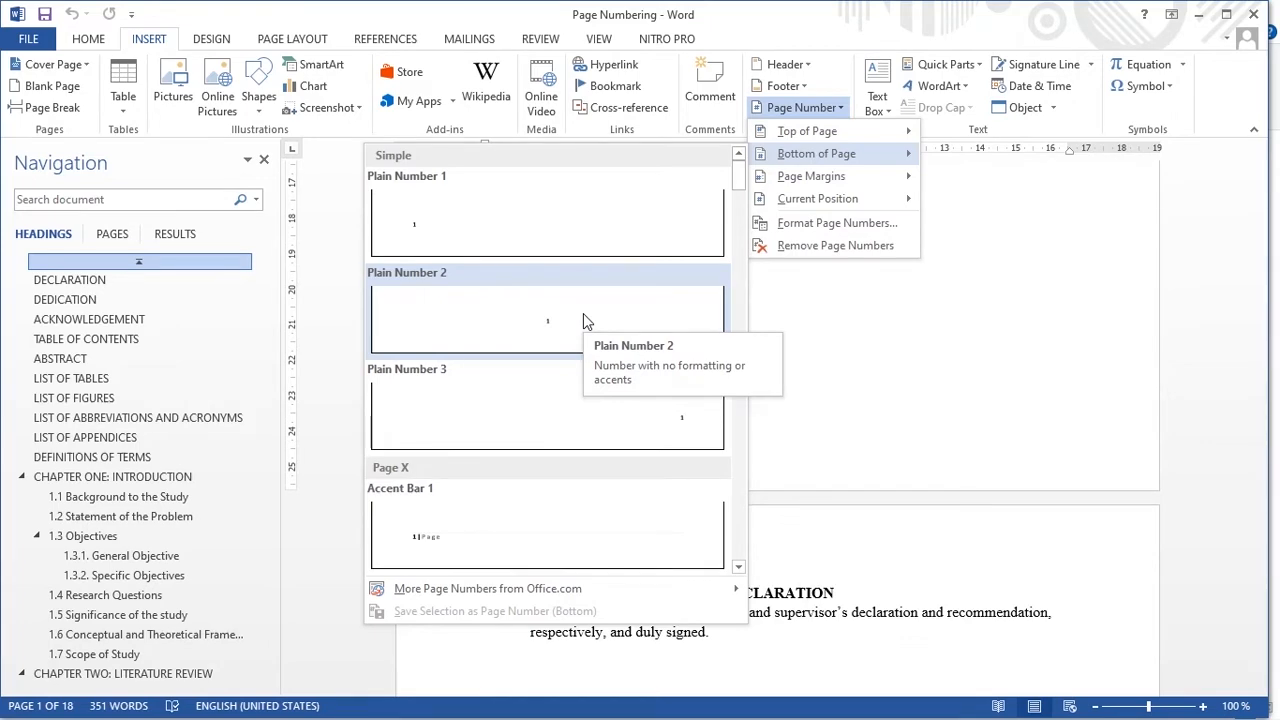
left_click(586, 320)
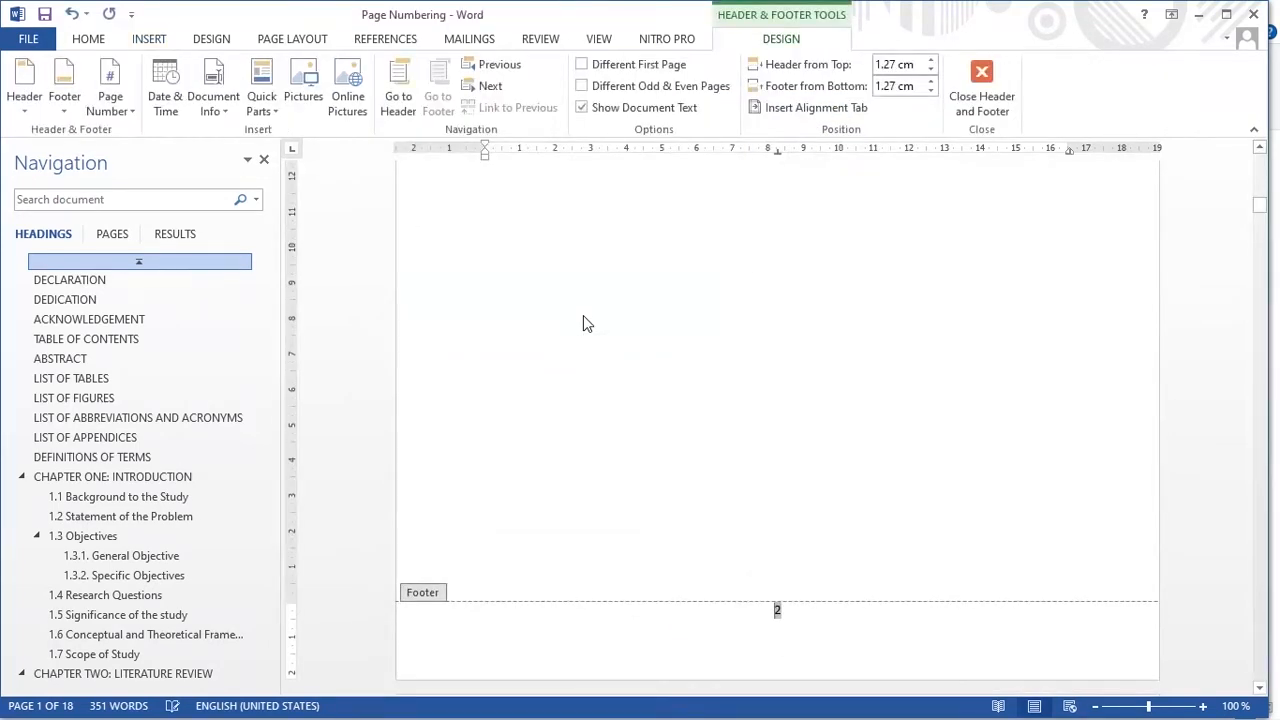
Step: Change the number format of the footer page numbers to i, ii, iii and leave footer editing
scroll(730, 390, "up", 15)
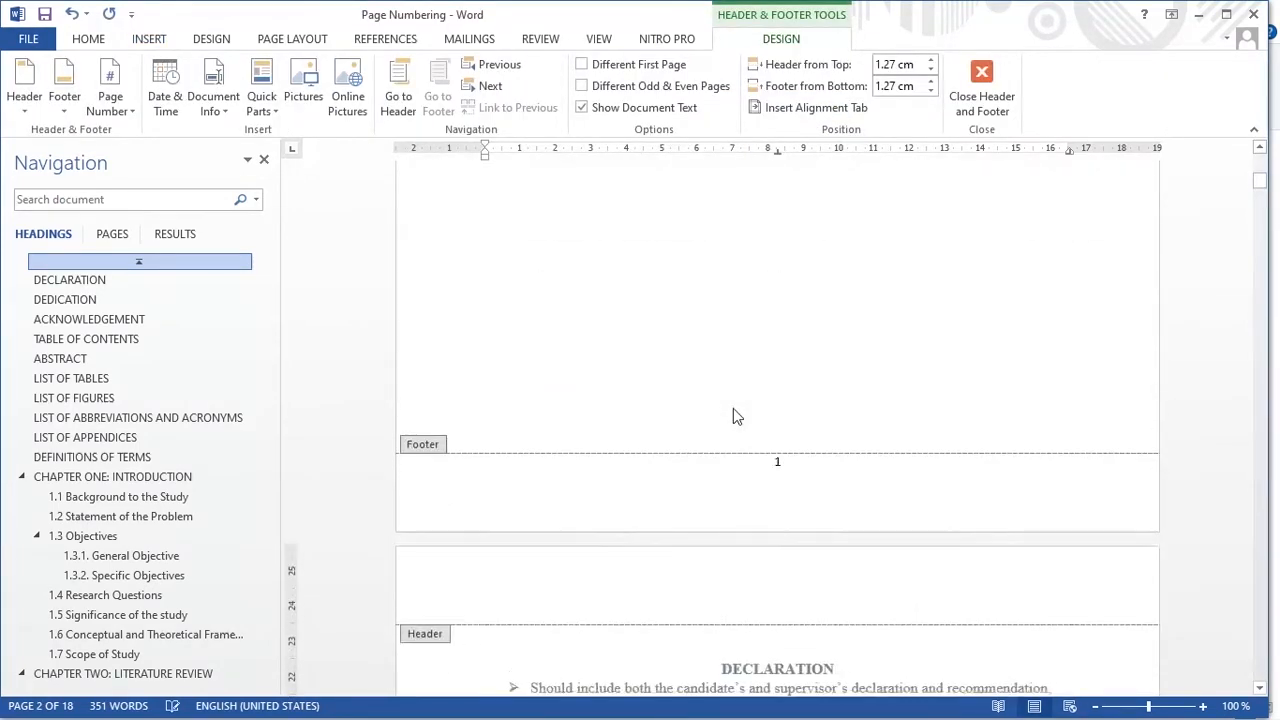
scroll(733, 408, "up", 3)
scroll(733, 408, "down", 6)
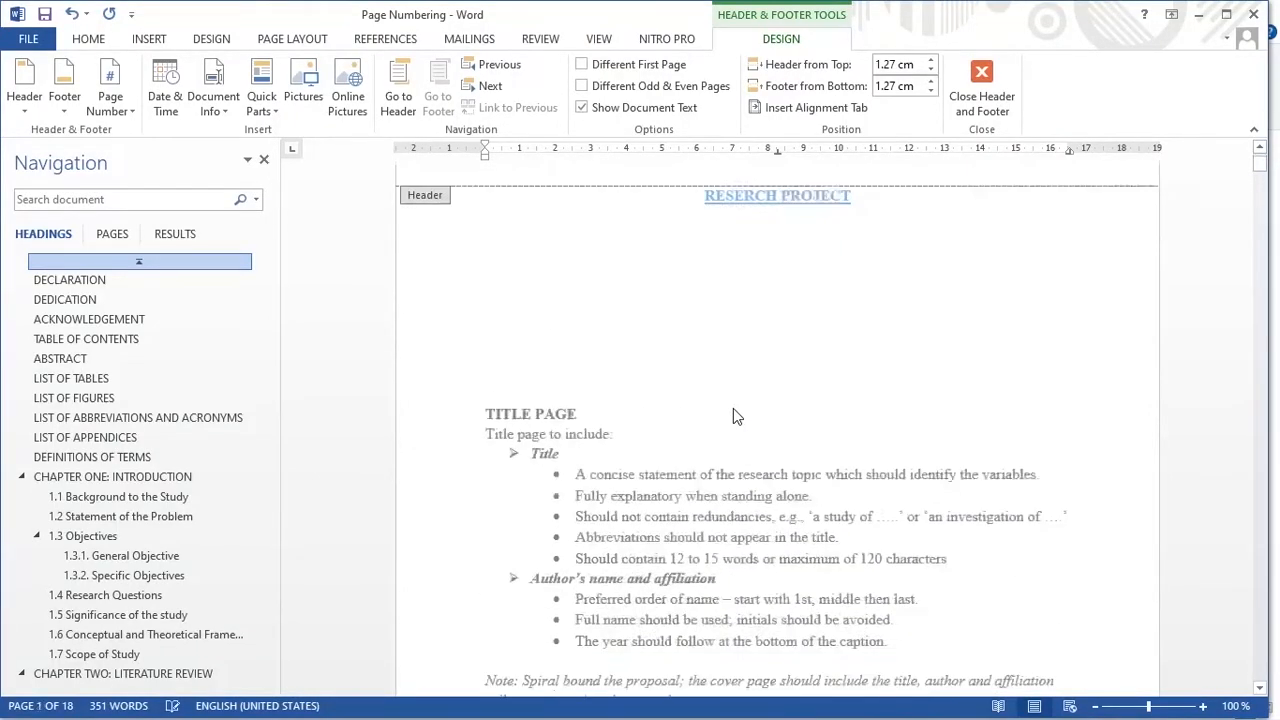
scroll(760, 410, "down", 3)
left_click(776, 376)
double_click(785, 384)
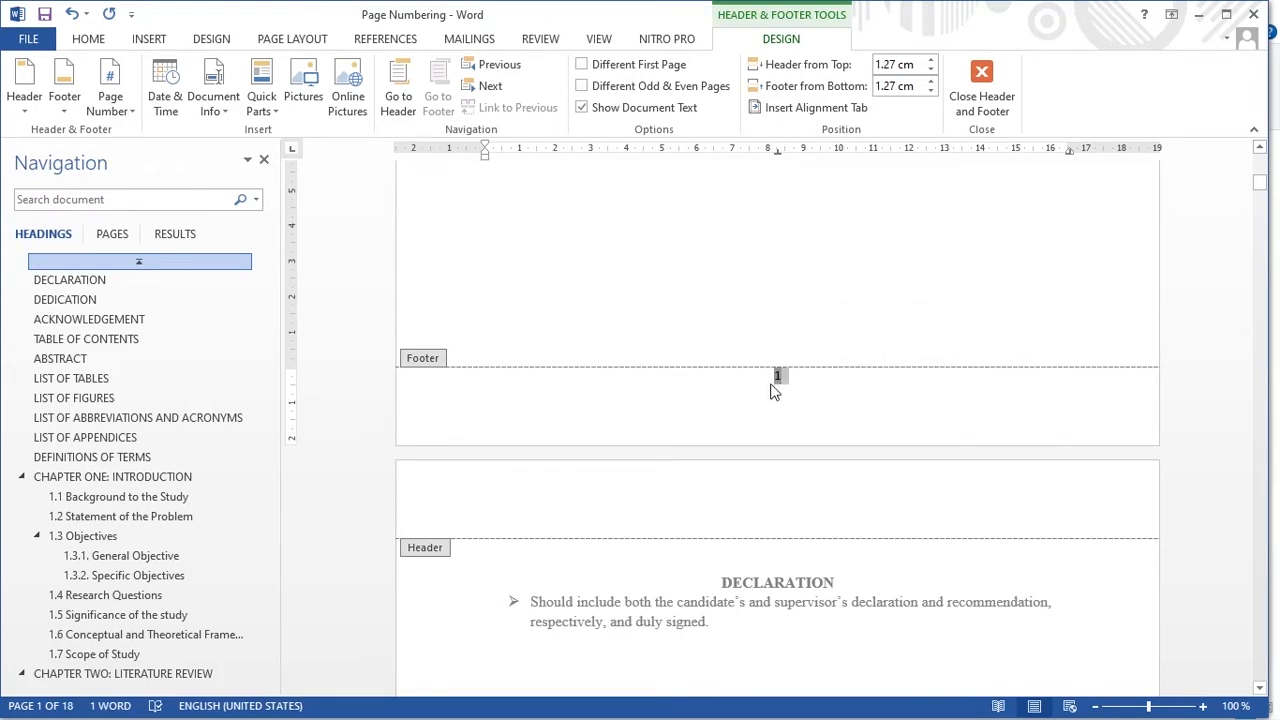
left_click(776, 377)
double_click(780, 377)
right_click(780, 378)
left_click(848, 558)
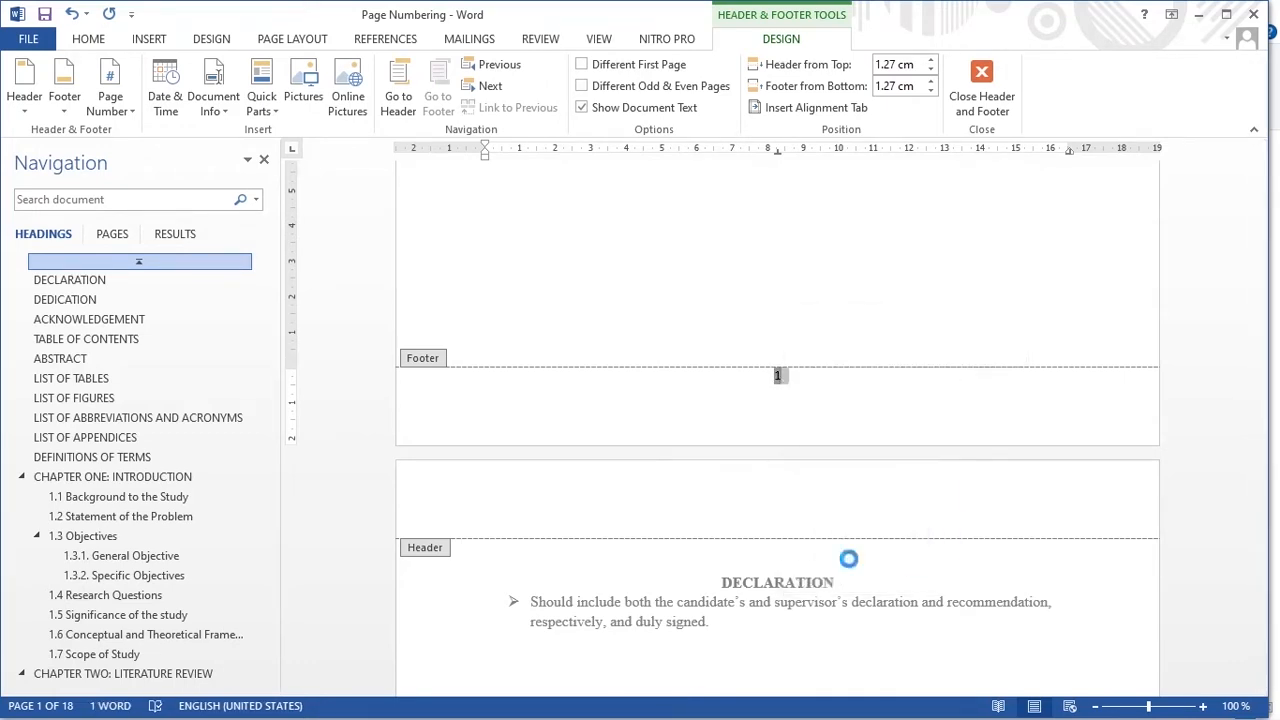
left_click(739, 261)
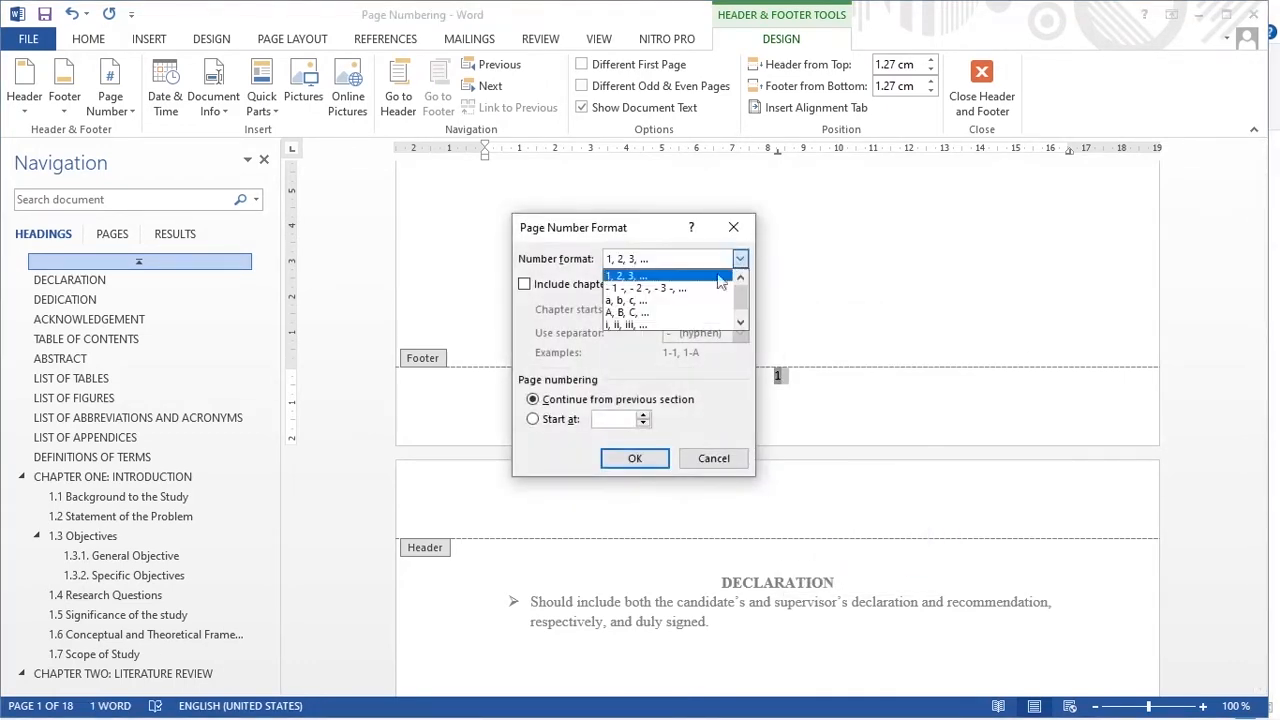
left_click(632, 324)
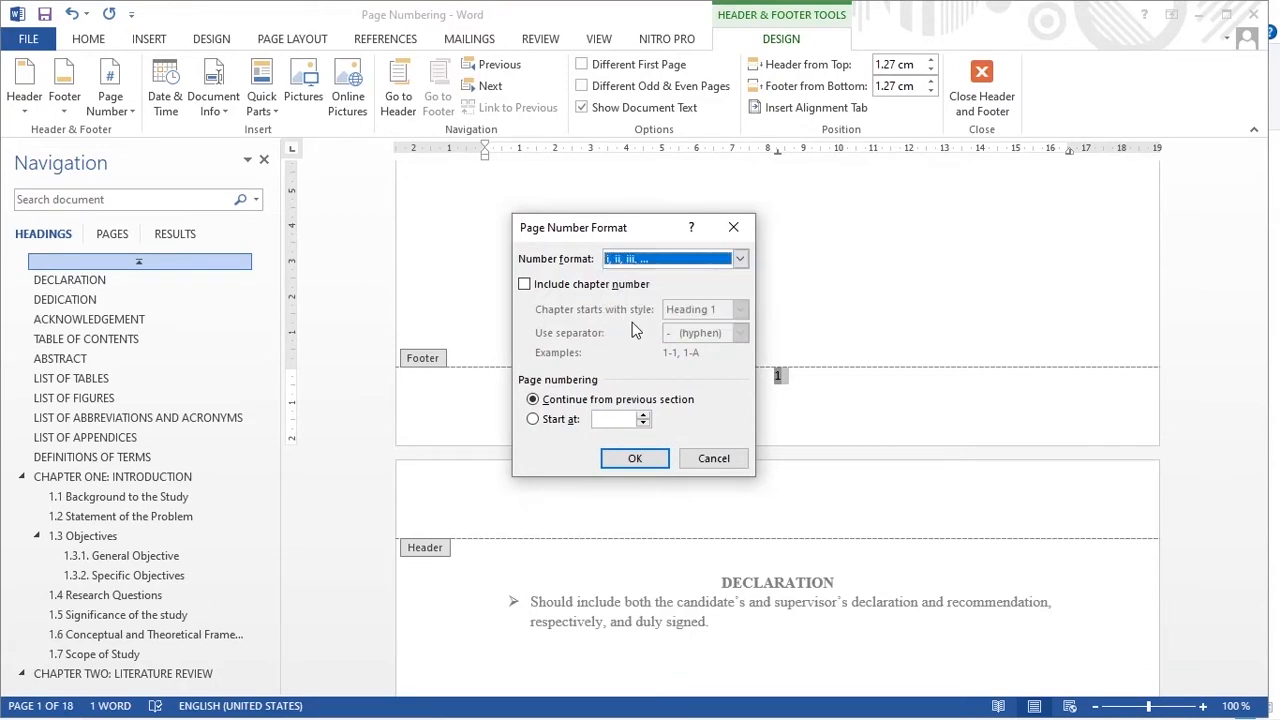
left_click(636, 460)
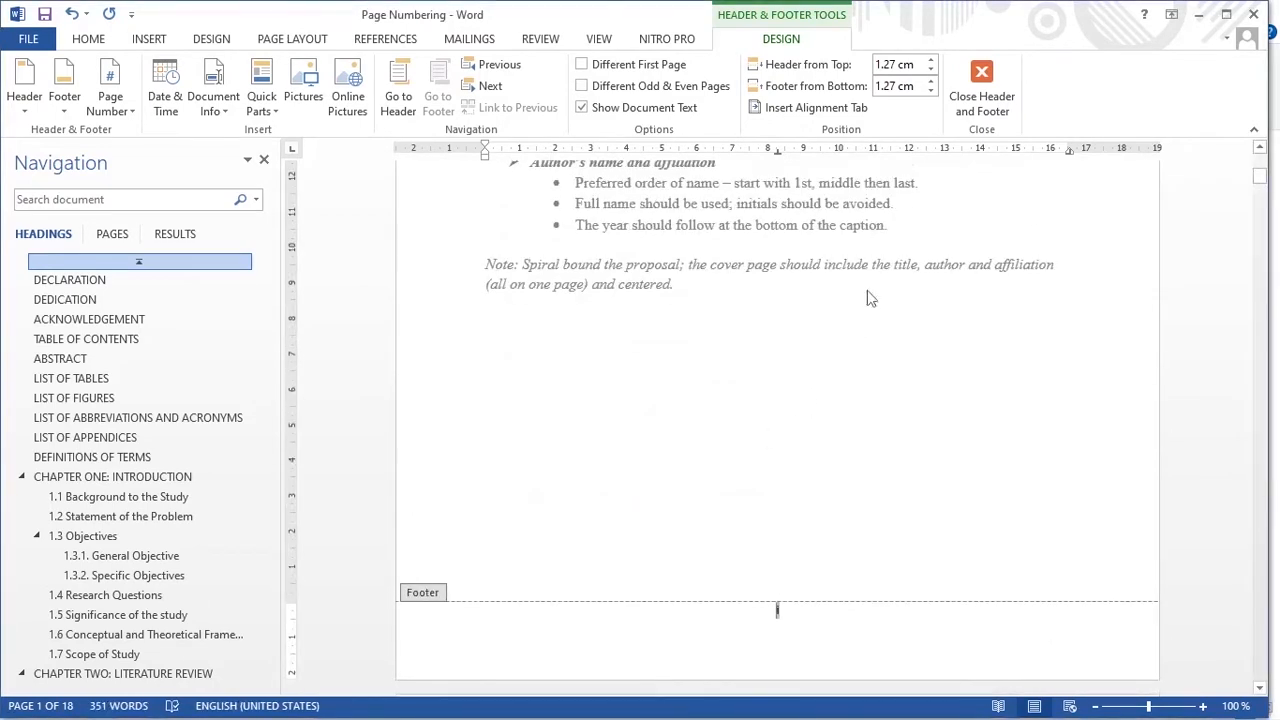
left_click(975, 88)
Step: Check the page numbering through the document from the Declaration page to the Appendices
scroll(748, 487, "down", 10)
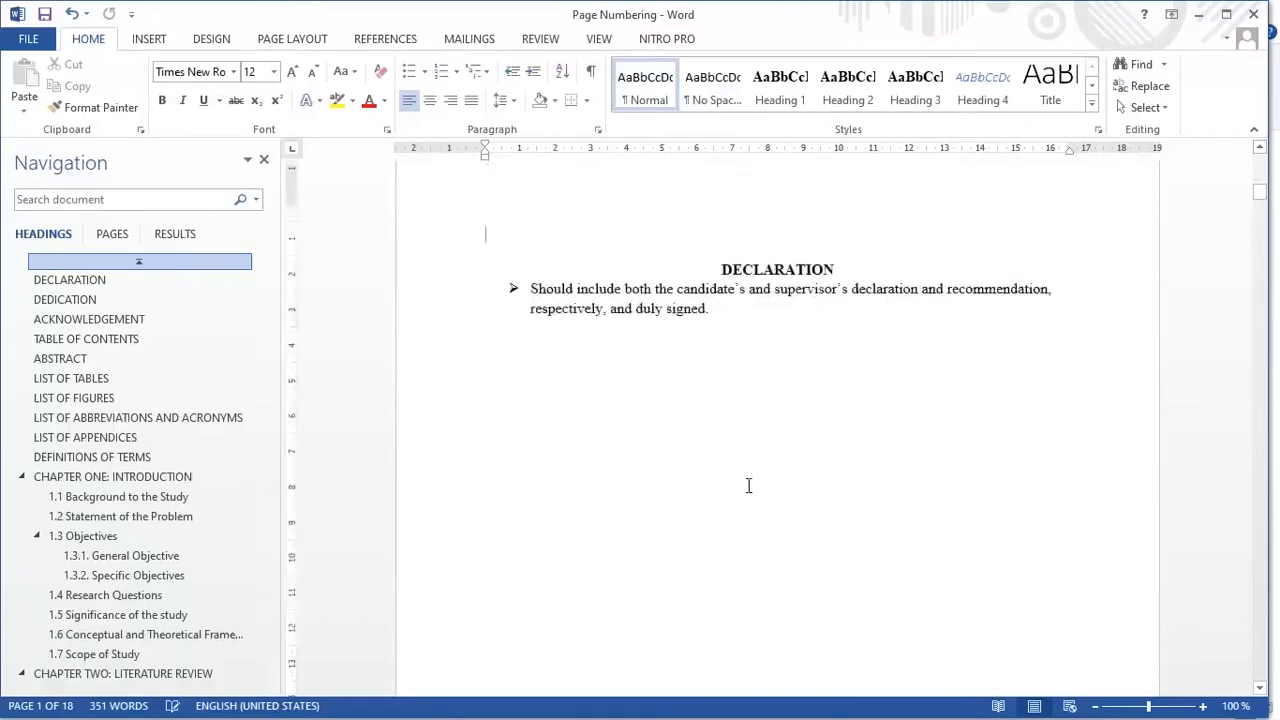
left_click(129, 456)
scroll(748, 512, "down", 6)
scroll(745, 515, "down", 15)
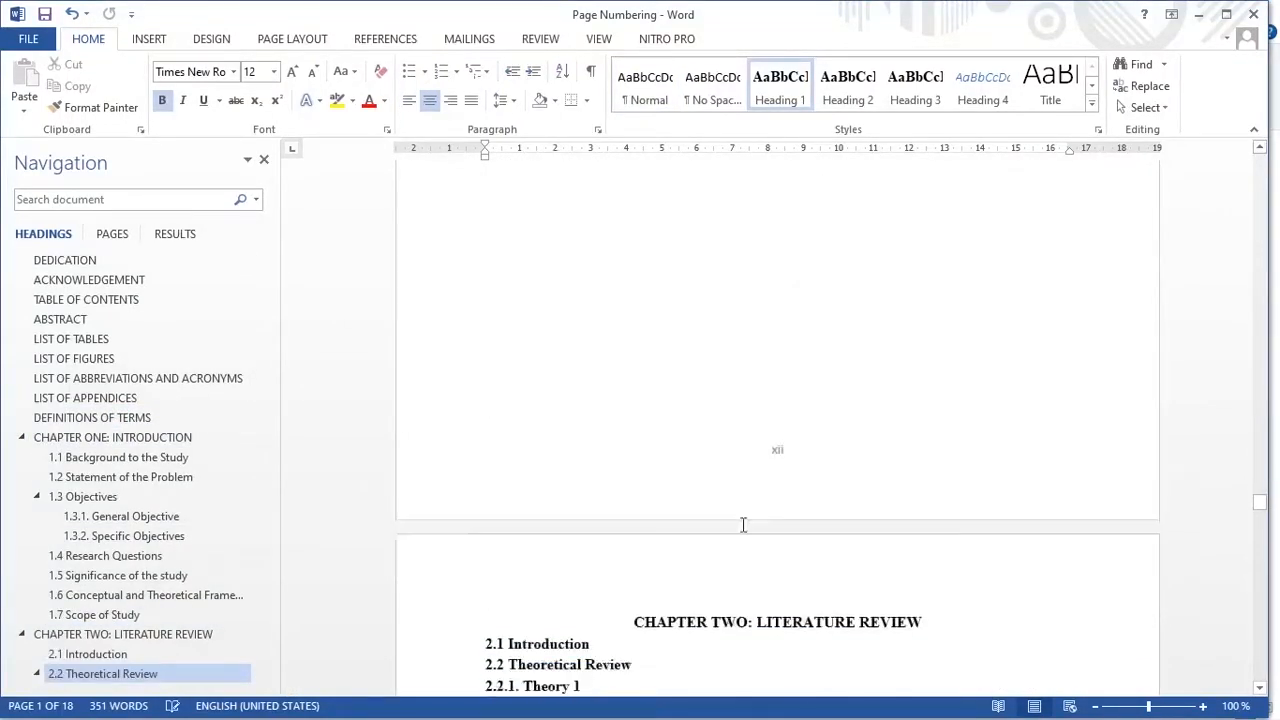
scroll(180, 600, "down", 7)
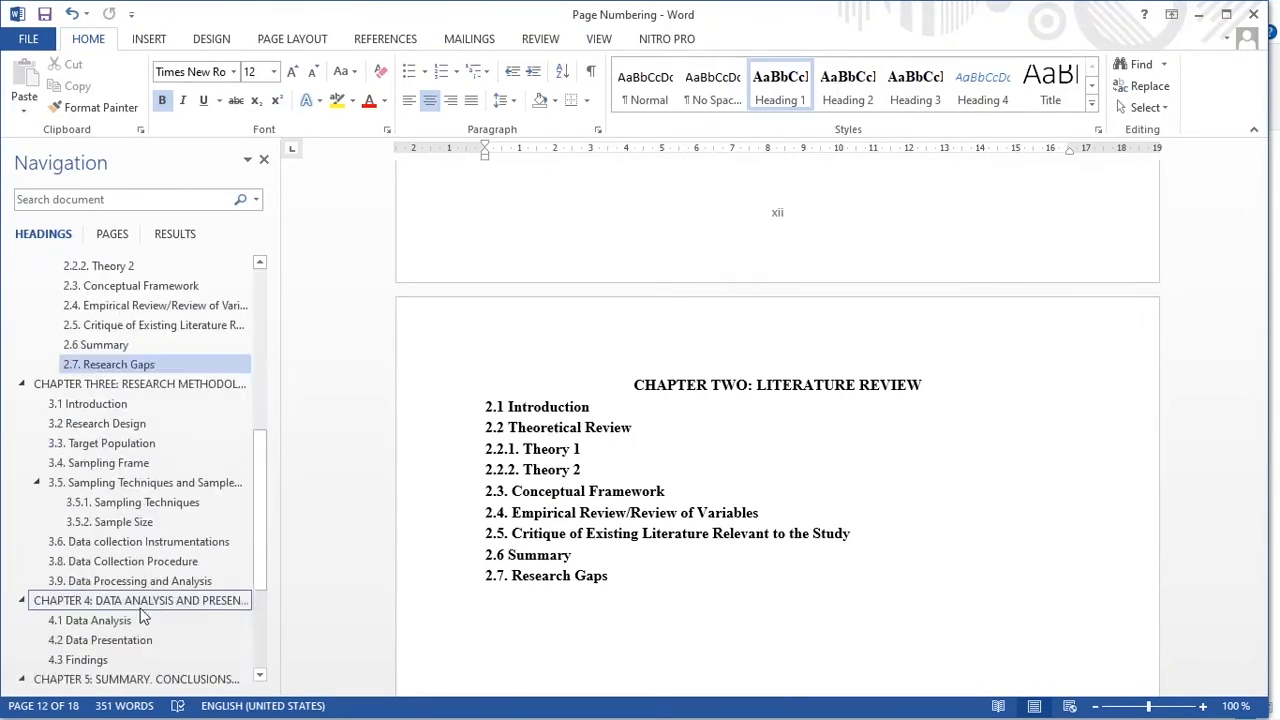
left_click(128, 672)
scroll(706, 486, "down", 8)
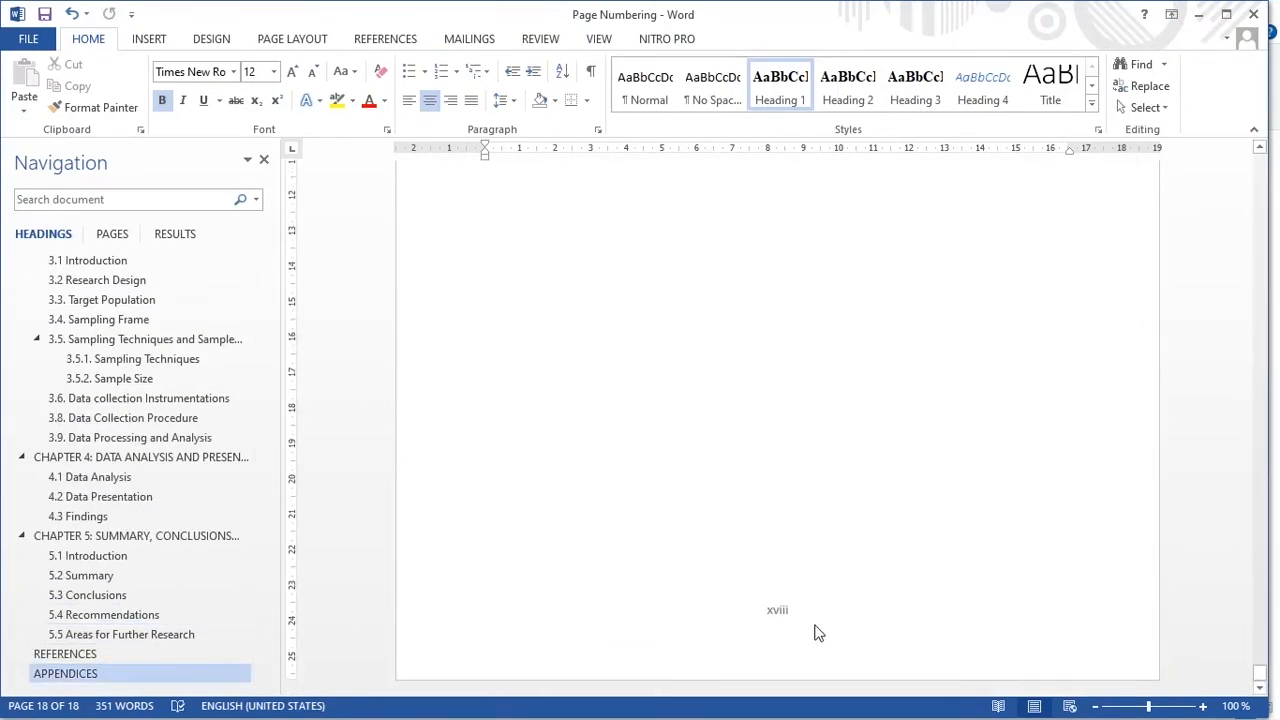
Step: Examine the page numbers on the pages just before and after the start of Chapter One
scroll(110, 437, "up", 15)
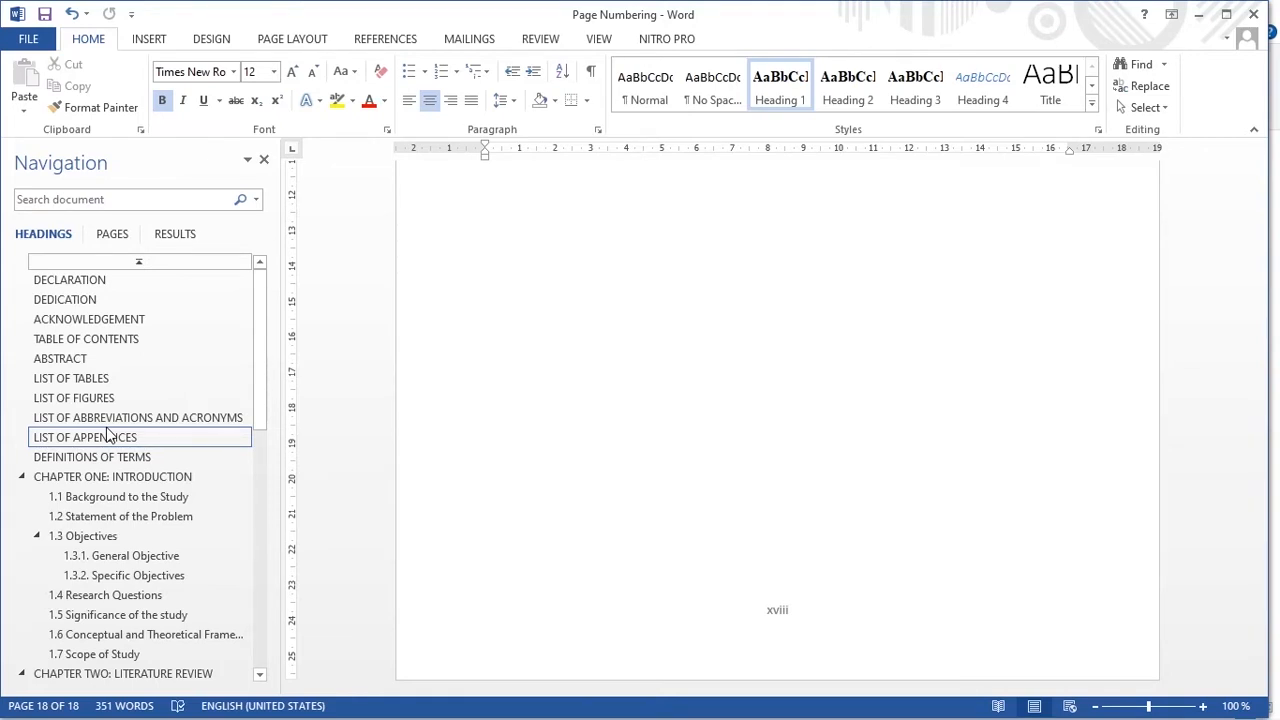
left_click(117, 477)
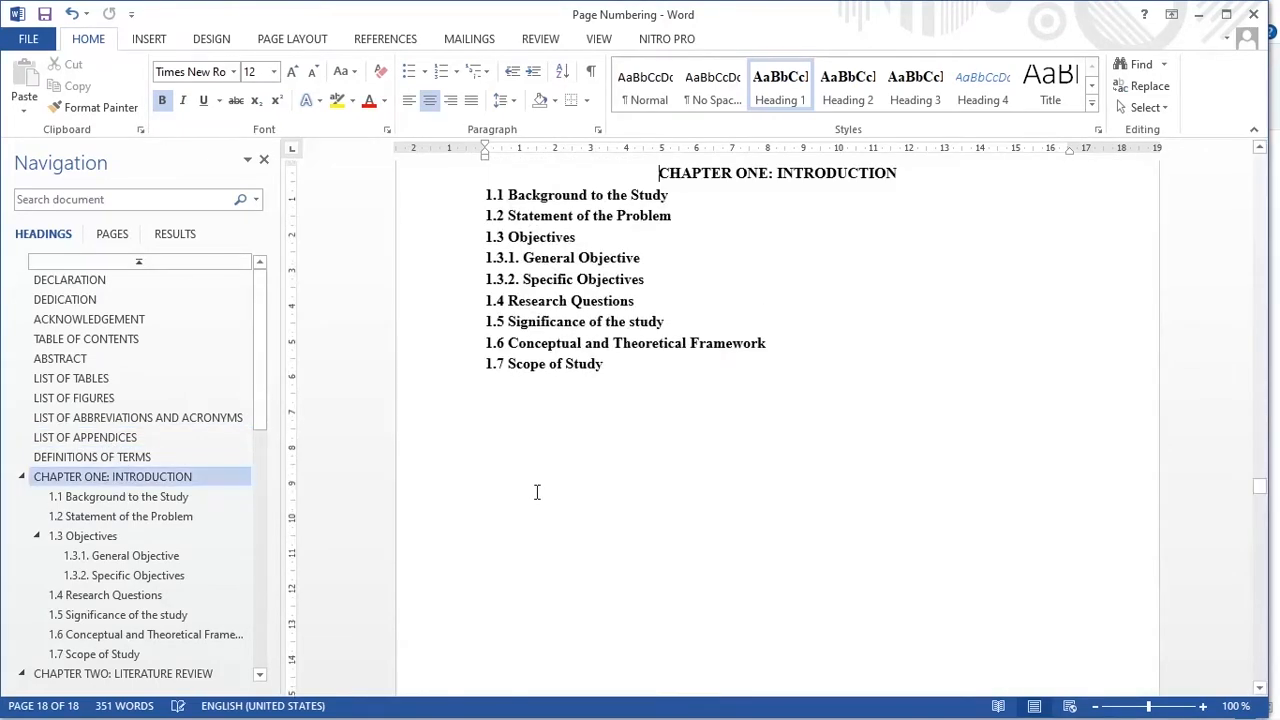
scroll(560, 486, "up", 3)
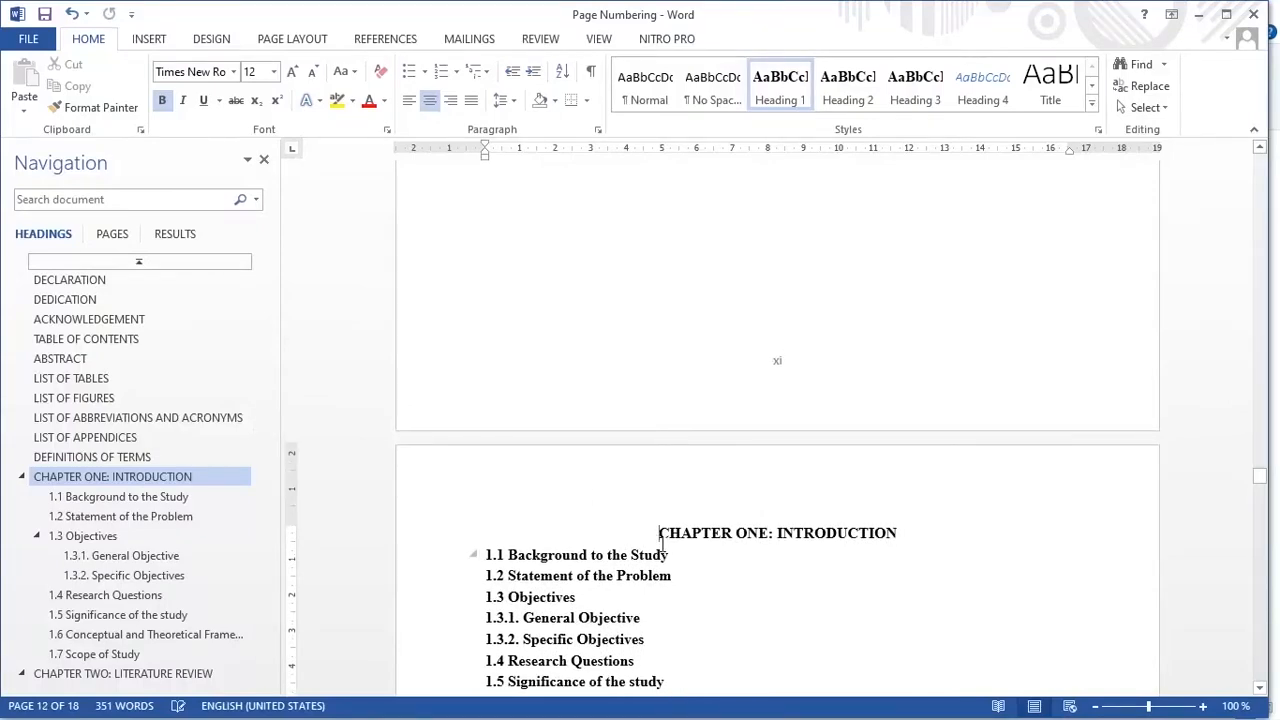
scroll(660, 543, "down", 18)
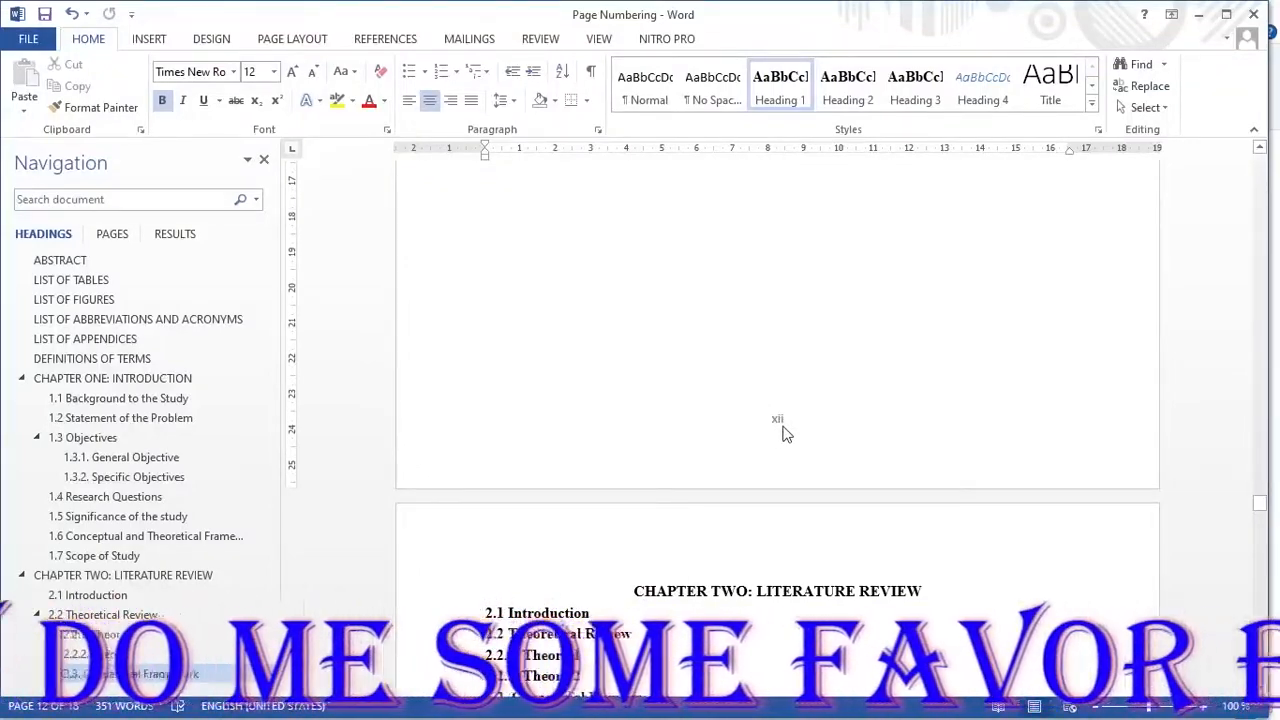
scroll(637, 362, "up", 9)
scroll(631, 381, "up", 5)
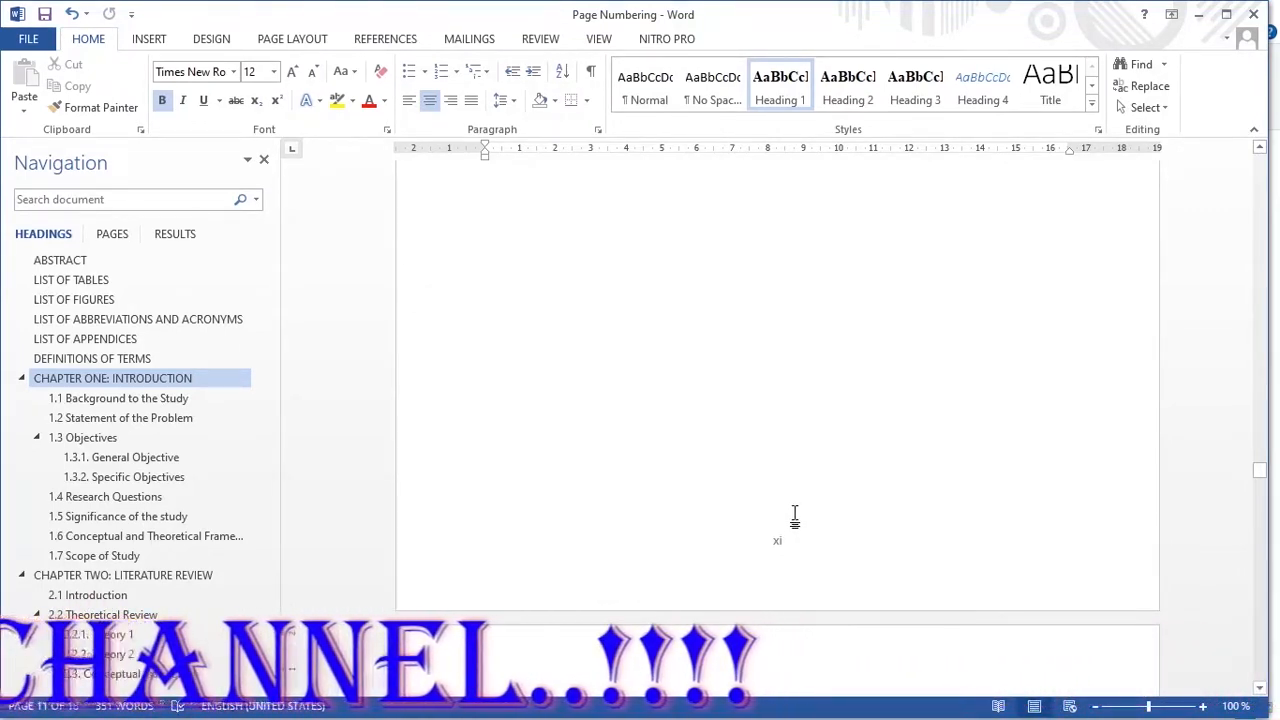
scroll(757, 500, "up", 2)
scroll(757, 507, "down", 2)
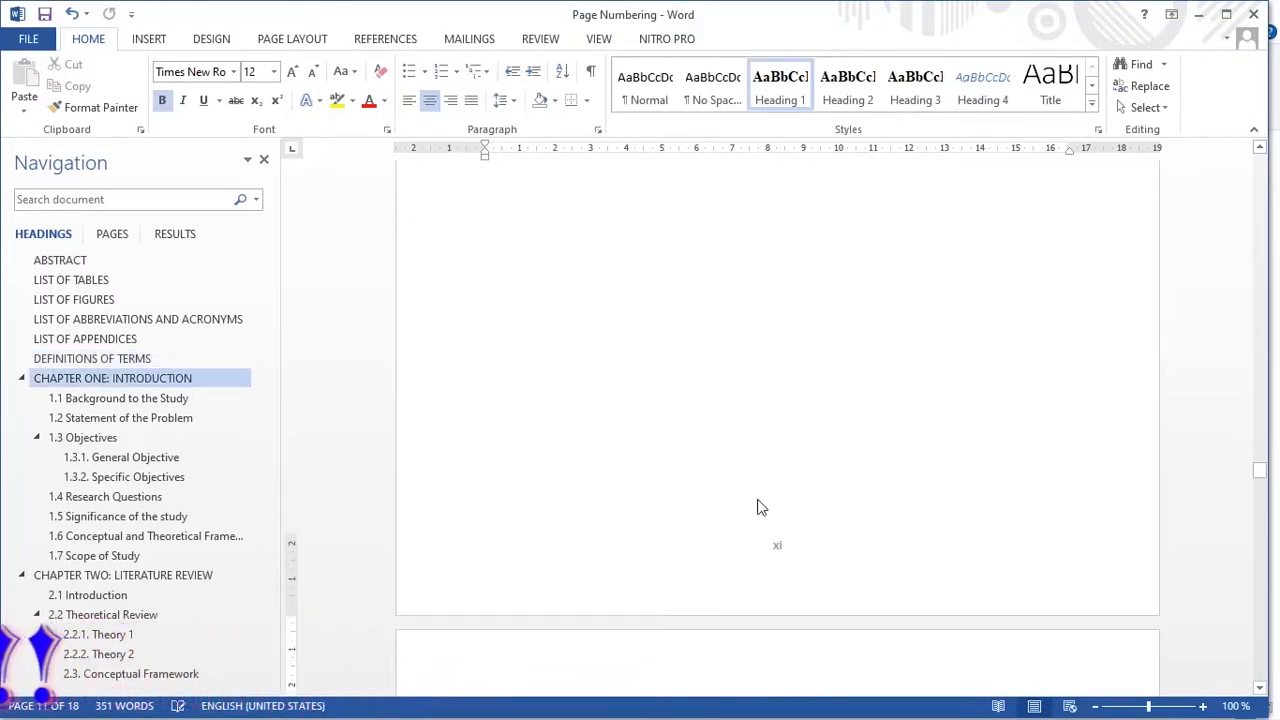
scroll(757, 507, "down", 2)
Step: Add blank lines at the end of the Definitions of Terms page, before Chapter One
left_click(551, 384)
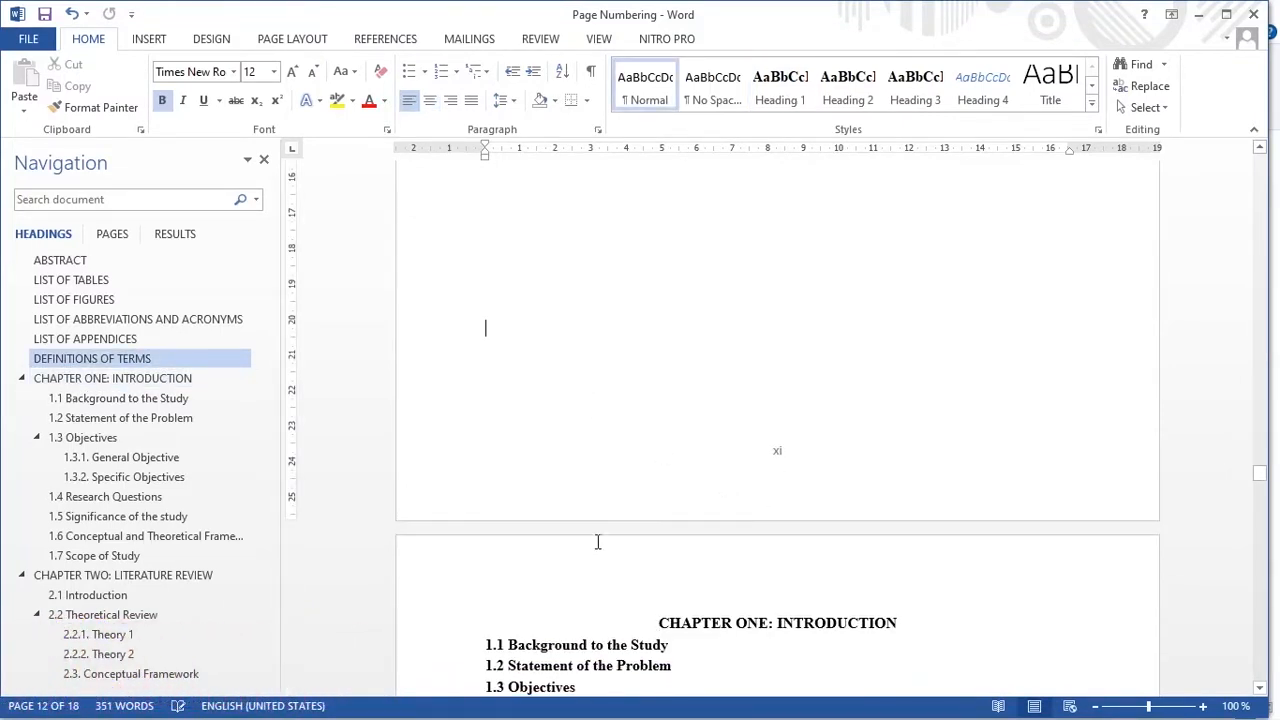
left_click(643, 580)
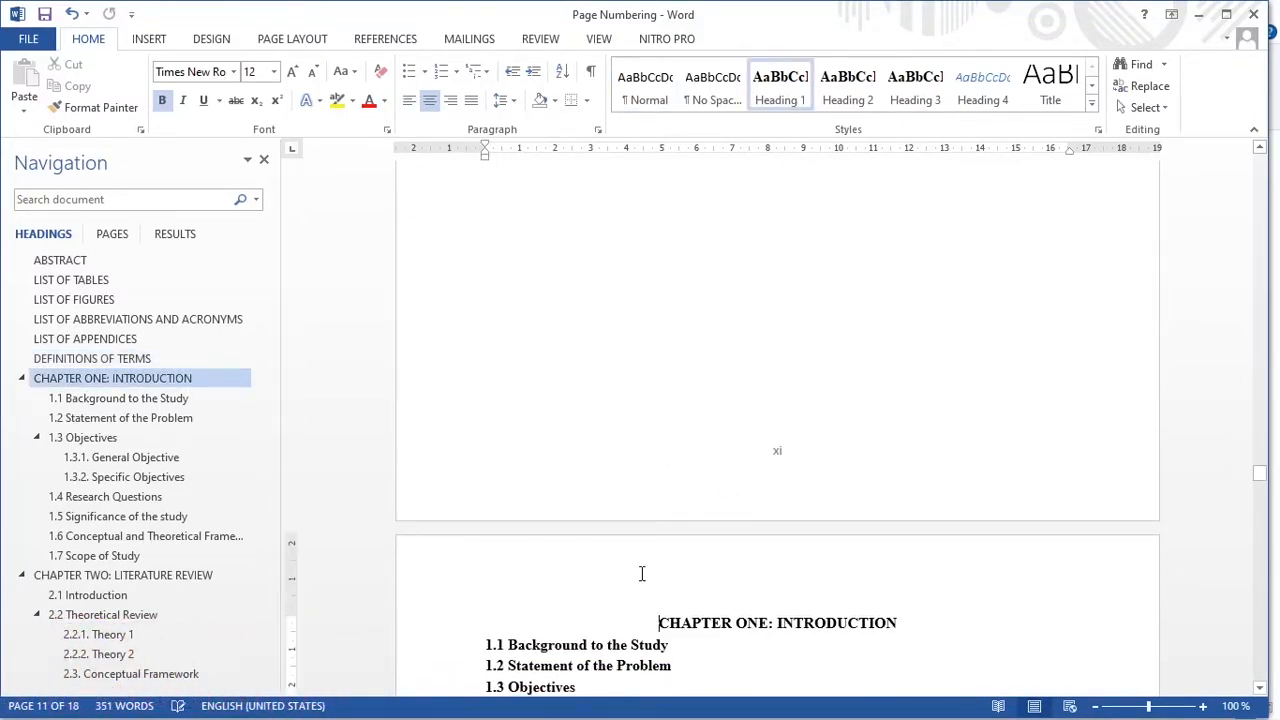
left_click(612, 438)
key("Return")
key("Return")
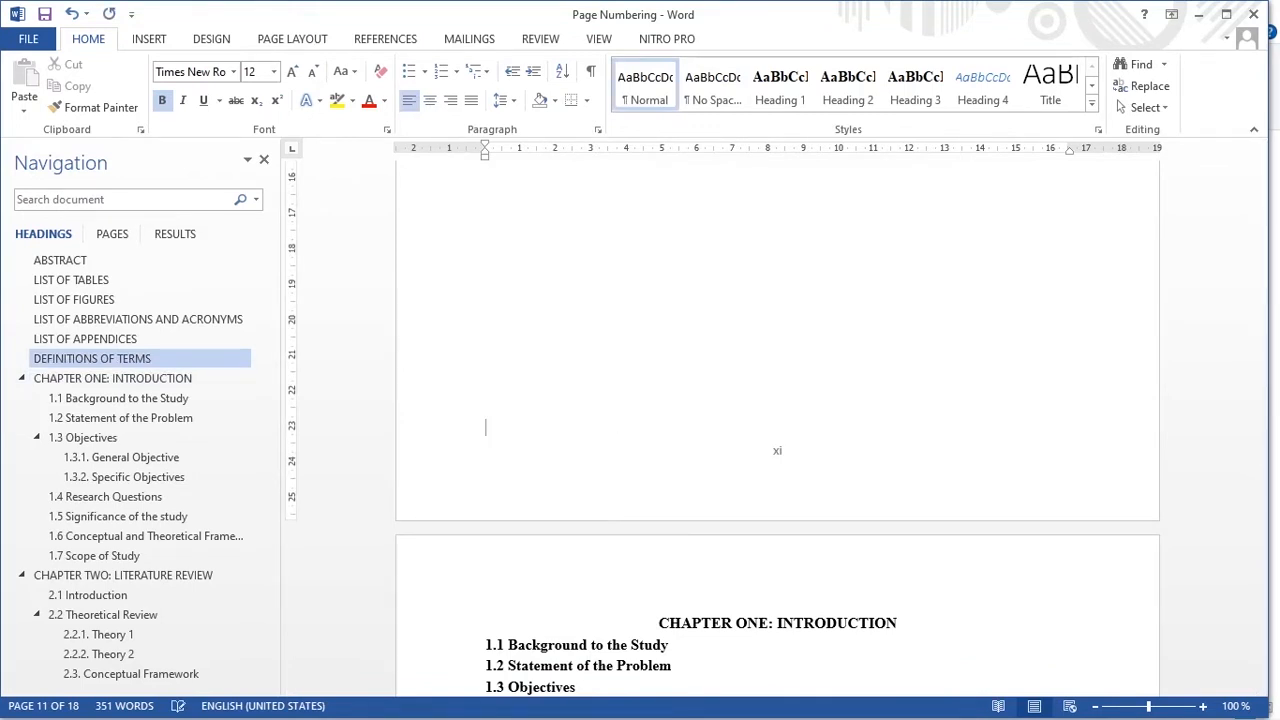
key("Return")
key("BackSpace")
scroll(513, 430, "up", 2)
scroll(516, 437, "down", 3)
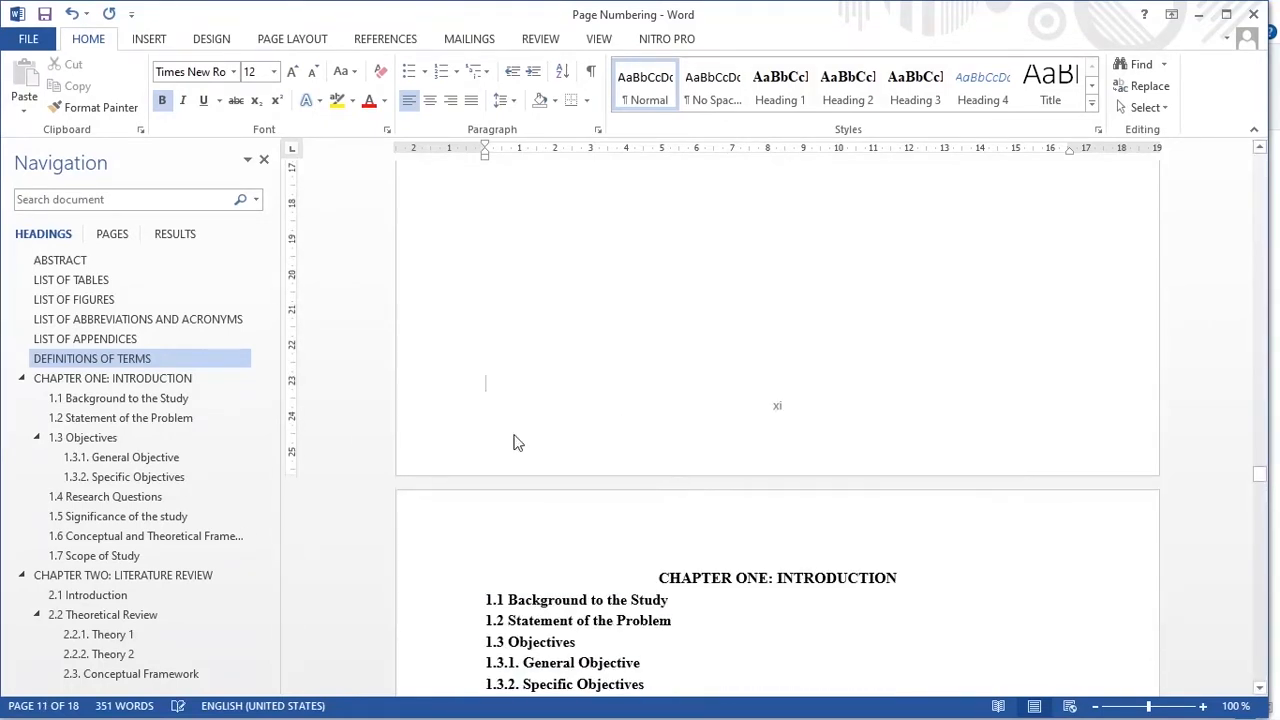
Step: Insert a Next Page section break at the end of the Definitions of Terms page, just before Chapter One
left_click(100, 362)
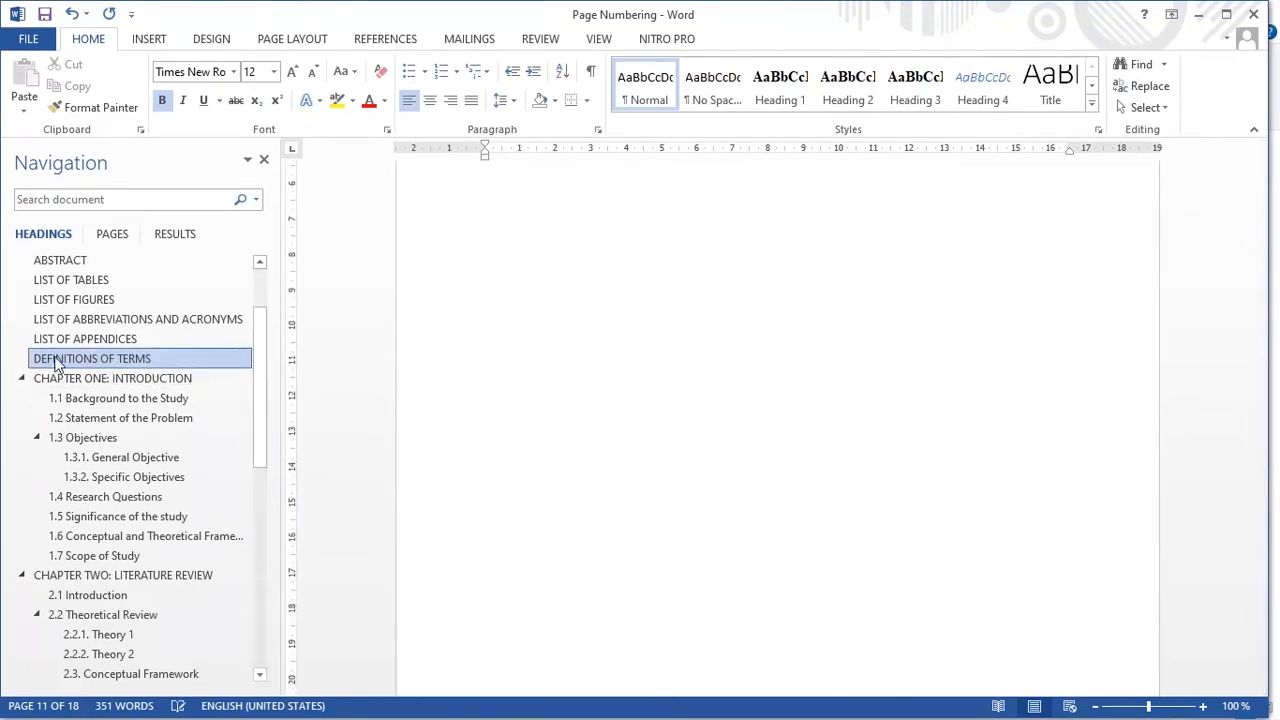
scroll(563, 391, "up", 6)
scroll(790, 438, "down", 4)
scroll(790, 438, "down", 10)
scroll(542, 318, "up", 4)
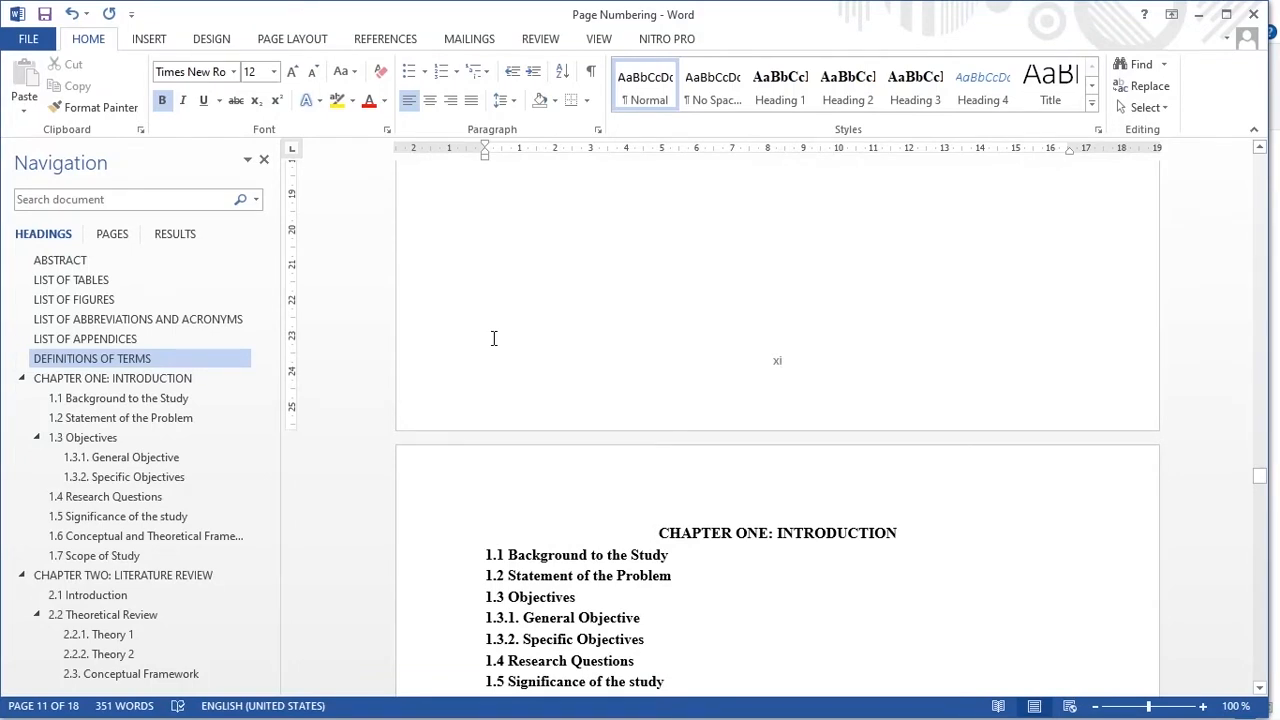
left_click(493, 338)
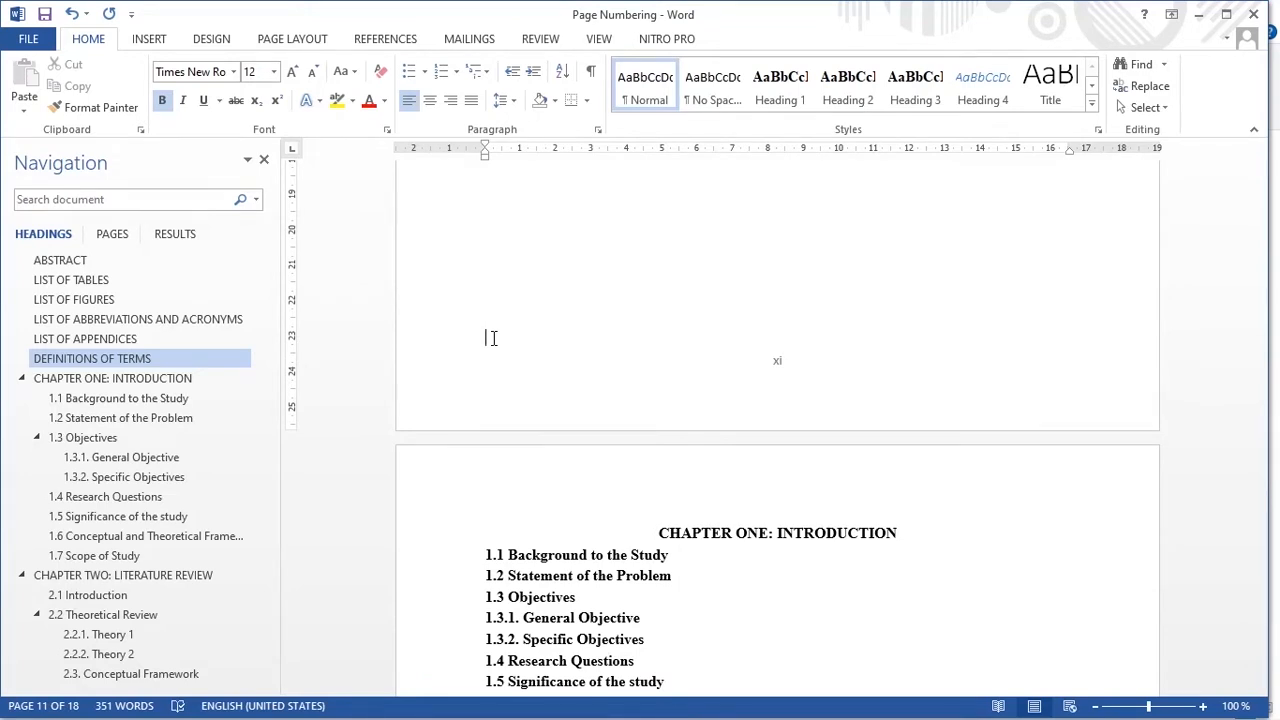
left_click(306, 40)
left_click(255, 68)
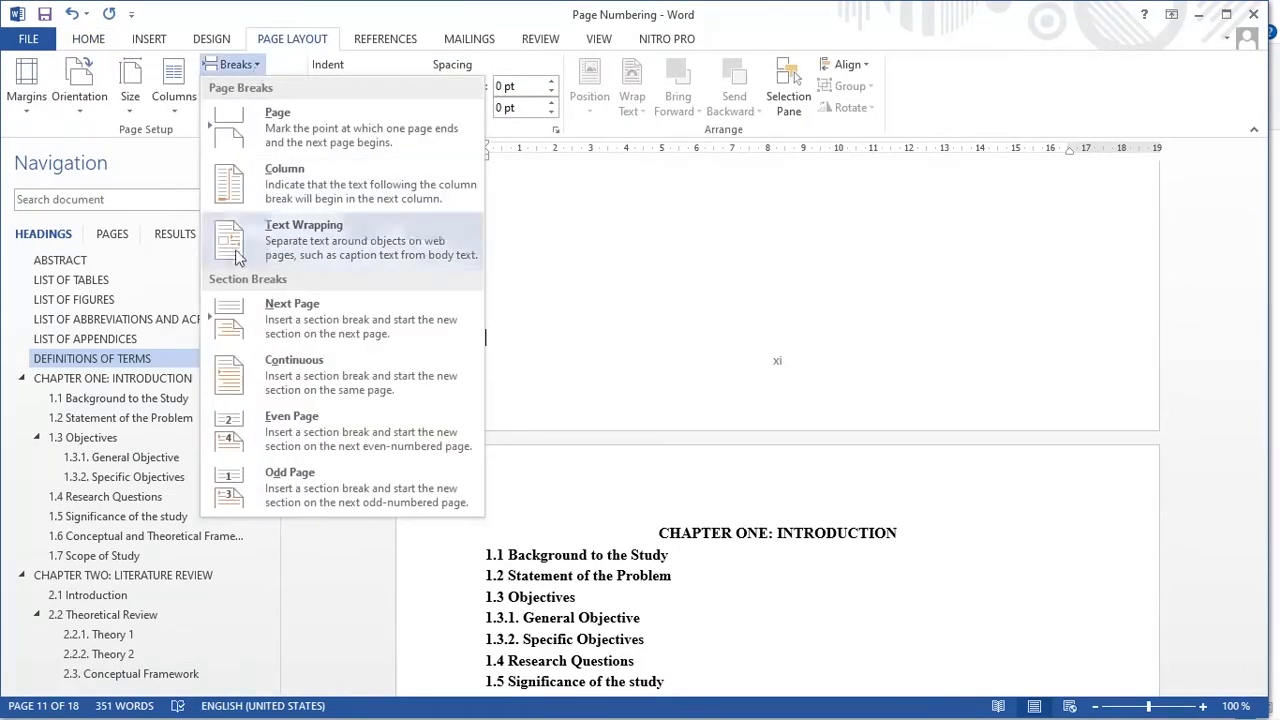
left_click(287, 323)
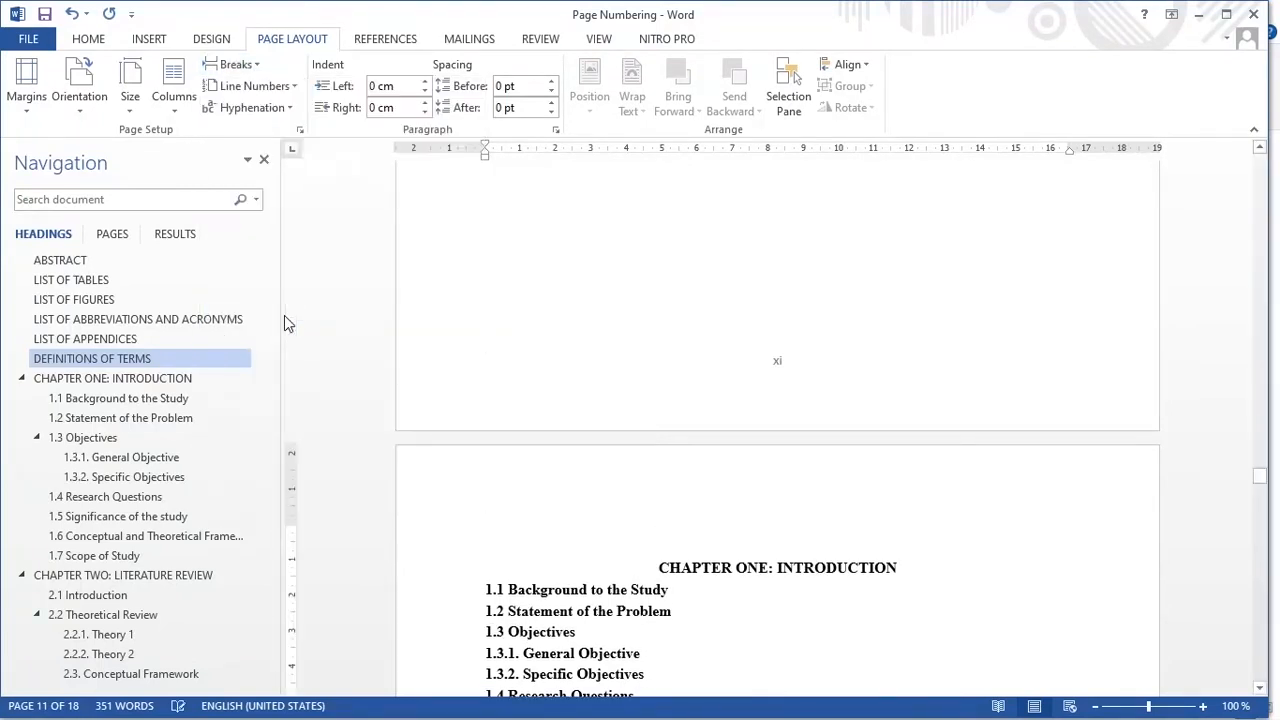
left_click(703, 455)
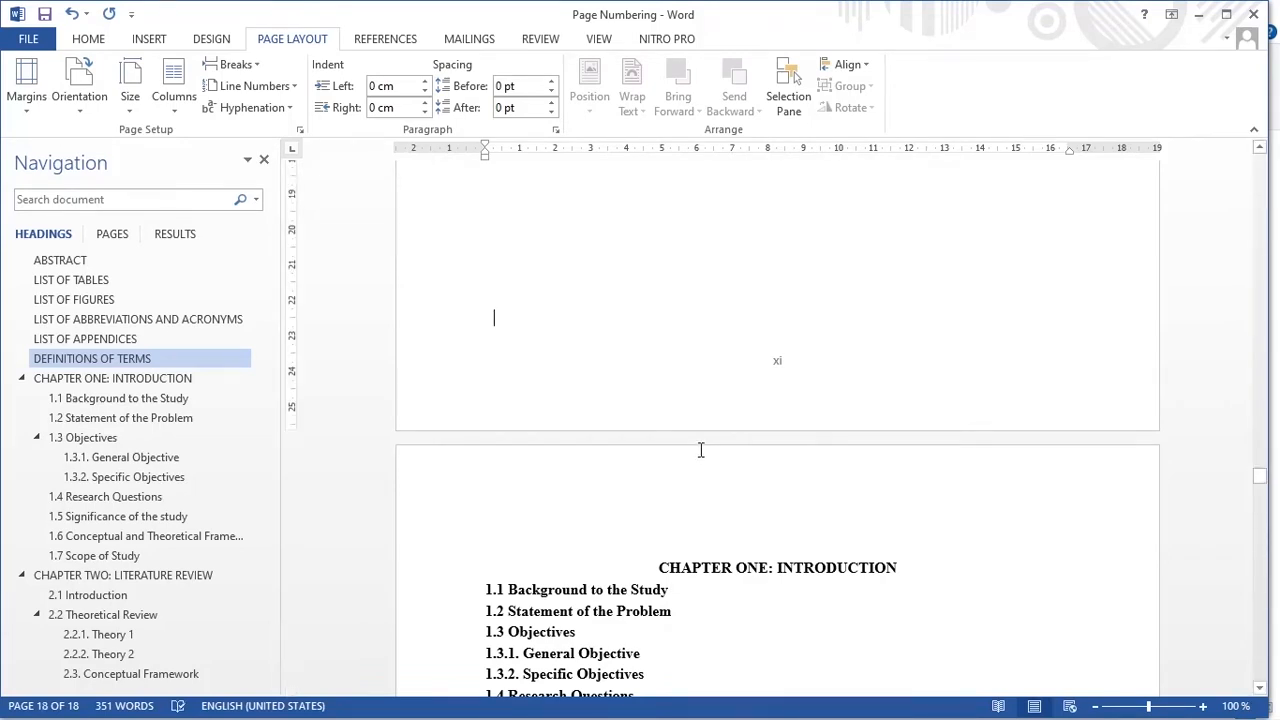
Step: Show the formatting marks to check the section break at the end of the Definitions of Terms page, and hide them again
scroll(701, 452, "up", 2)
scroll(698, 456, "down", 1)
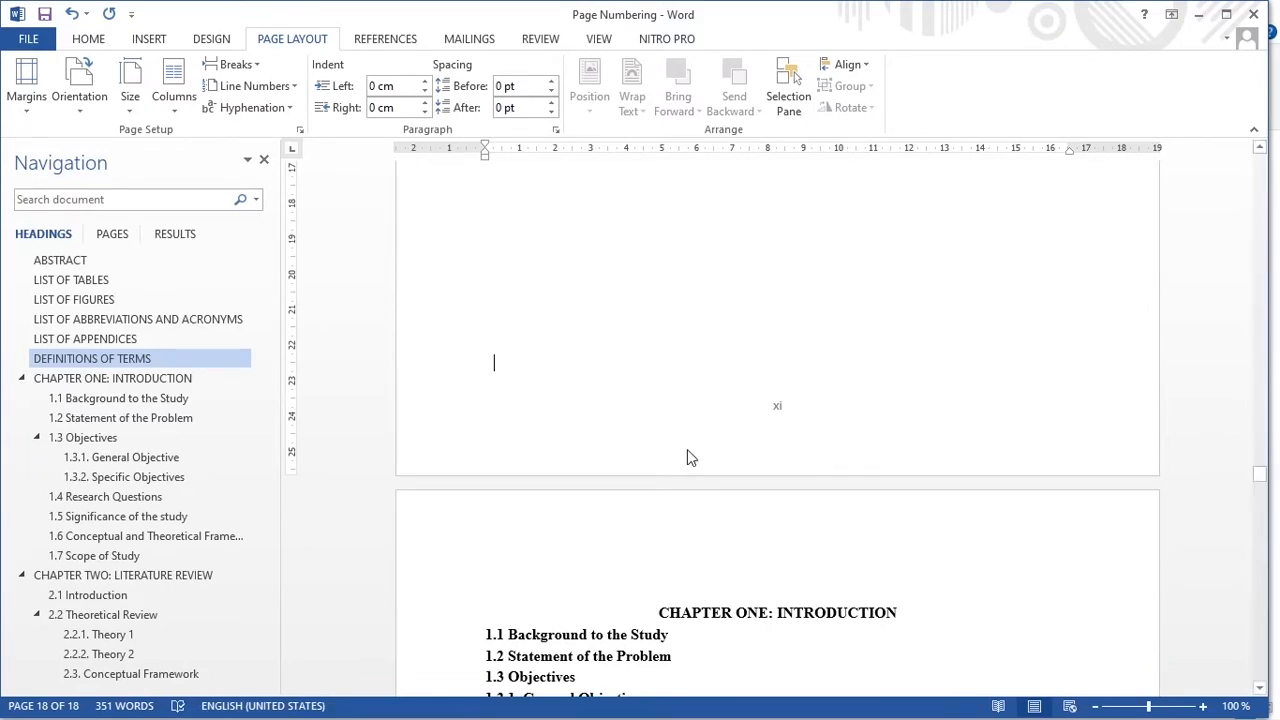
left_click(82, 40)
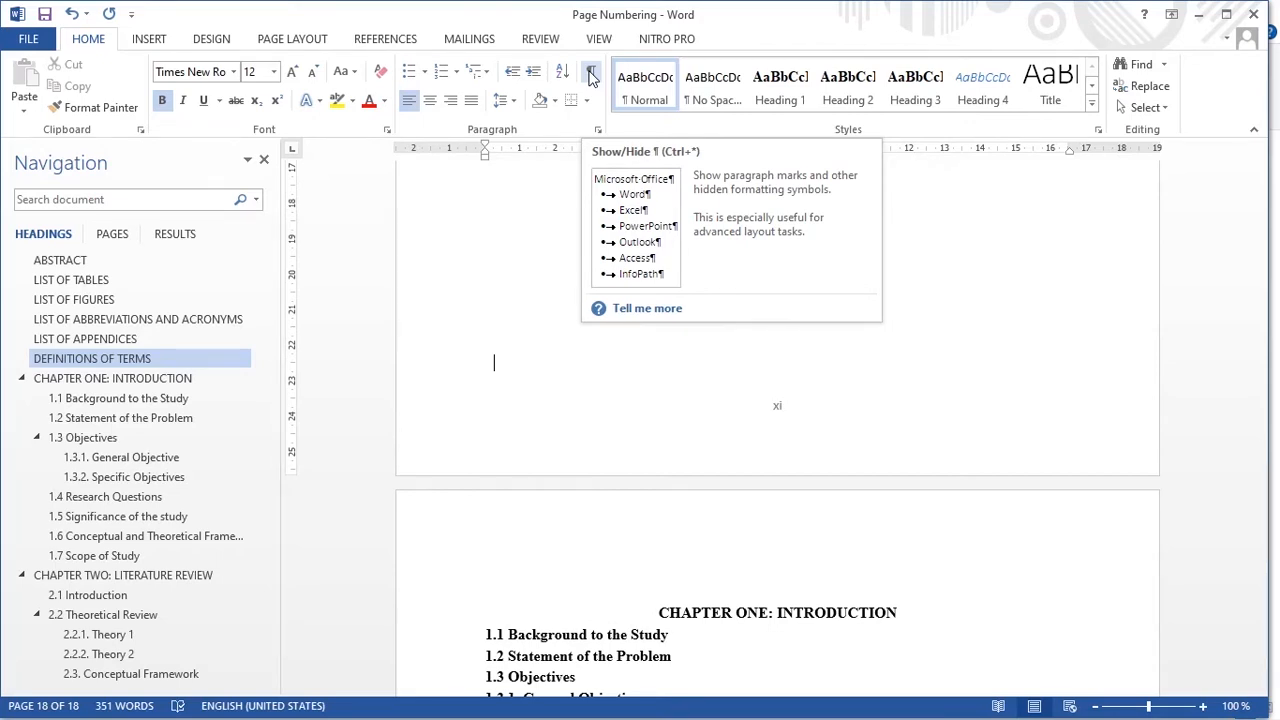
left_click(591, 77)
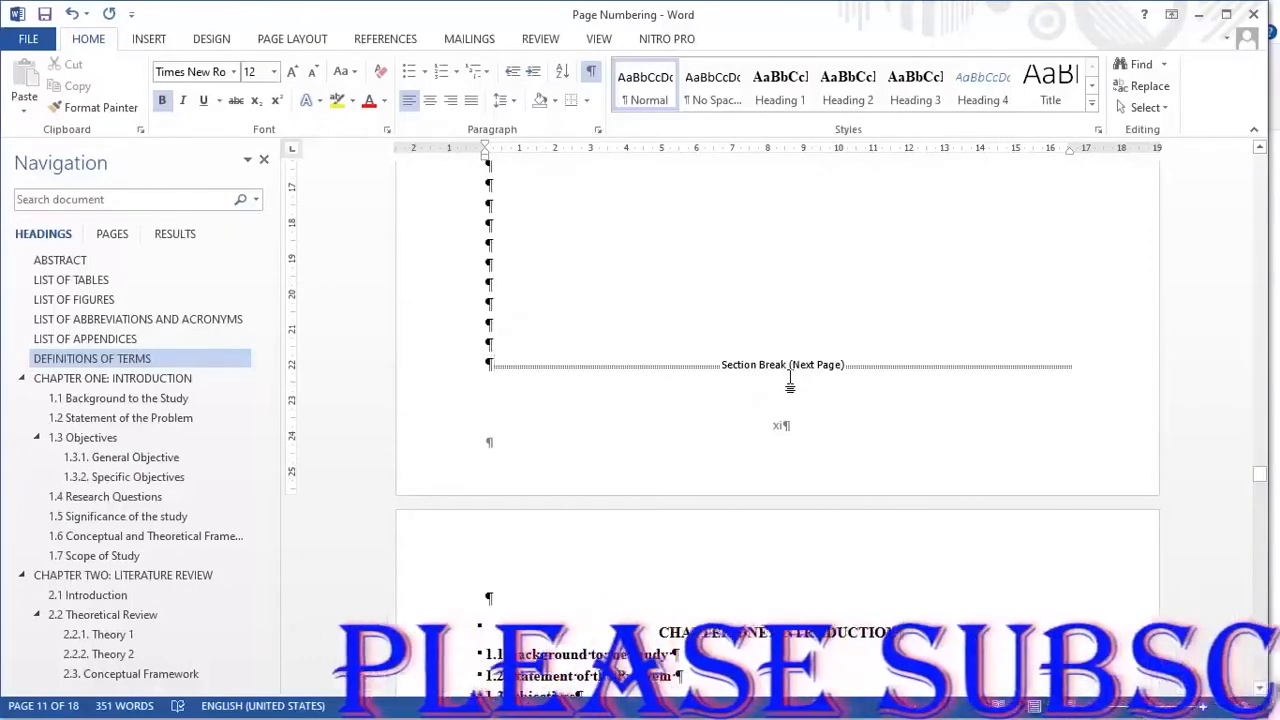
scroll(792, 430, "down", 3)
scroll(793, 466, "down", 3)
scroll(793, 466, "down", 3)
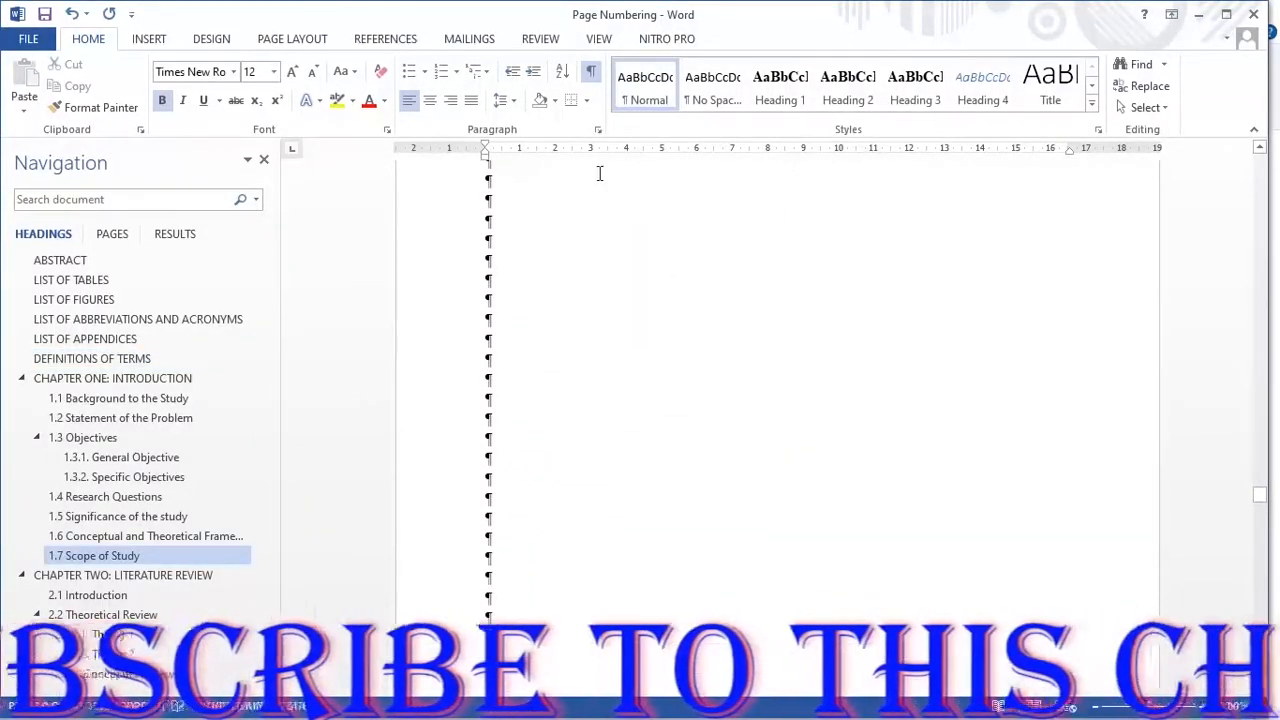
left_click(592, 73)
Step: Open the footer of the Chapter One page for editing
scroll(667, 440, "down", 4)
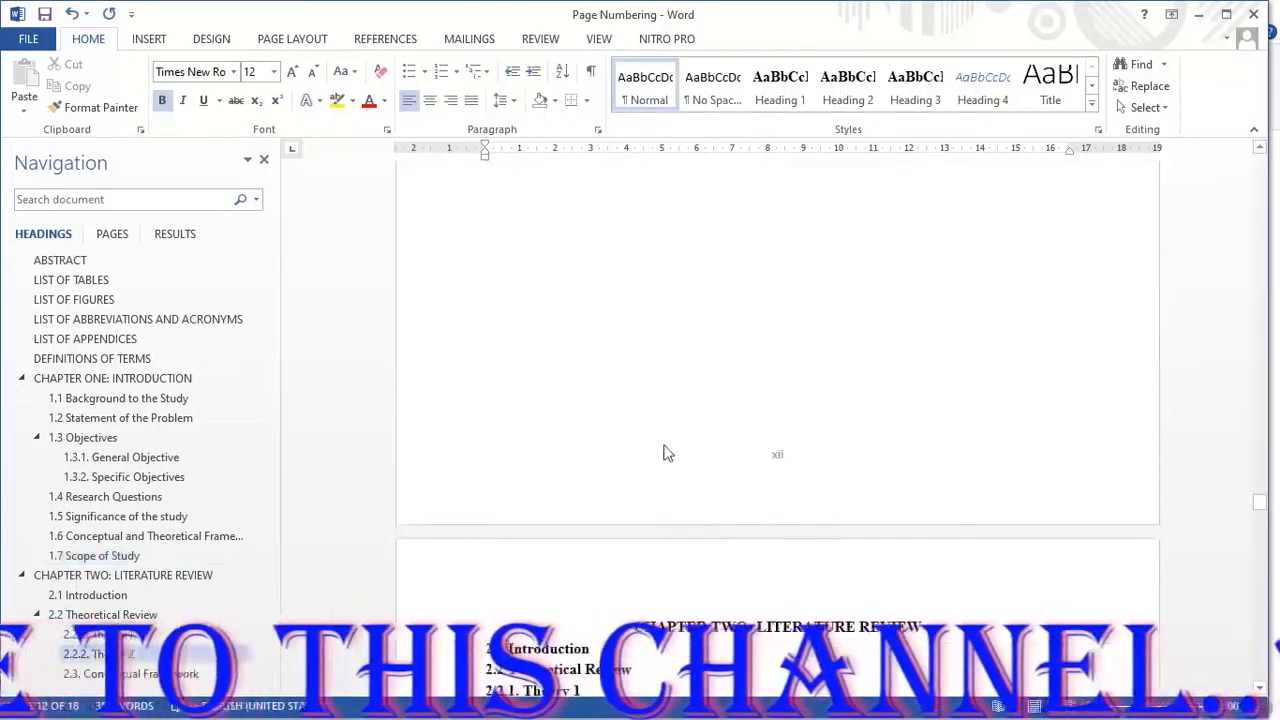
scroll(667, 453, "up", 8)
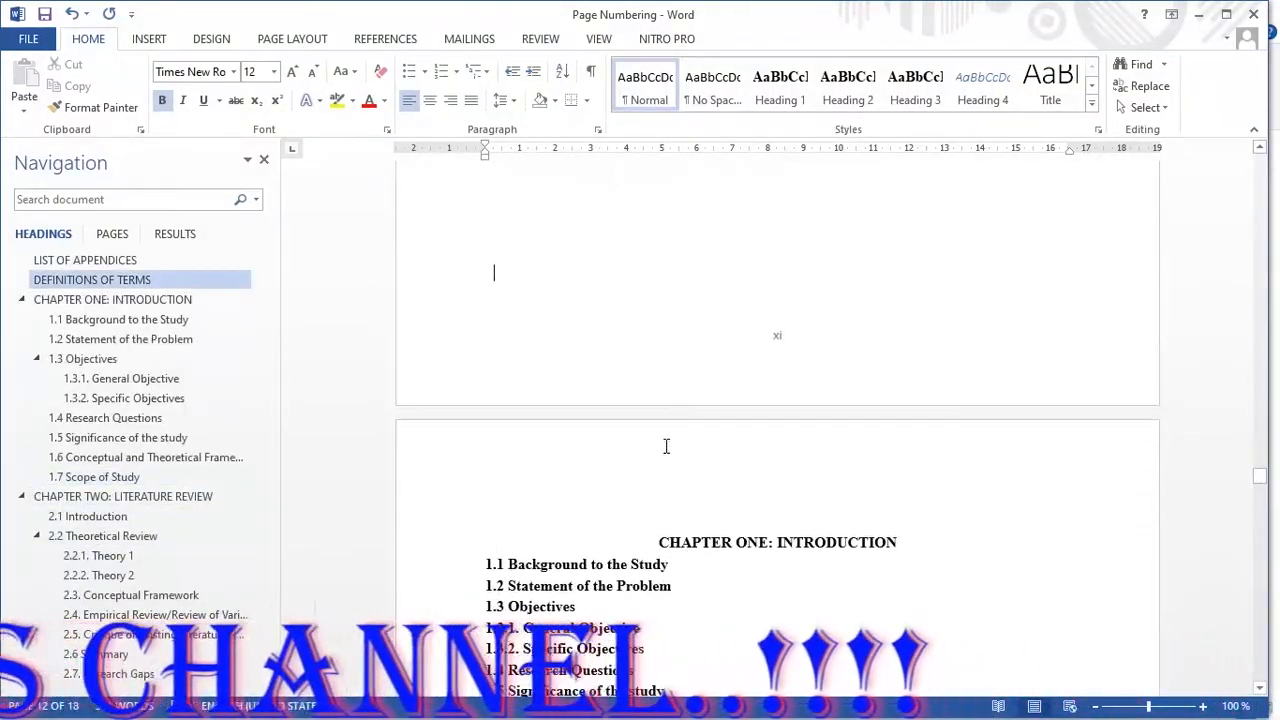
scroll(666, 446, "down", 8)
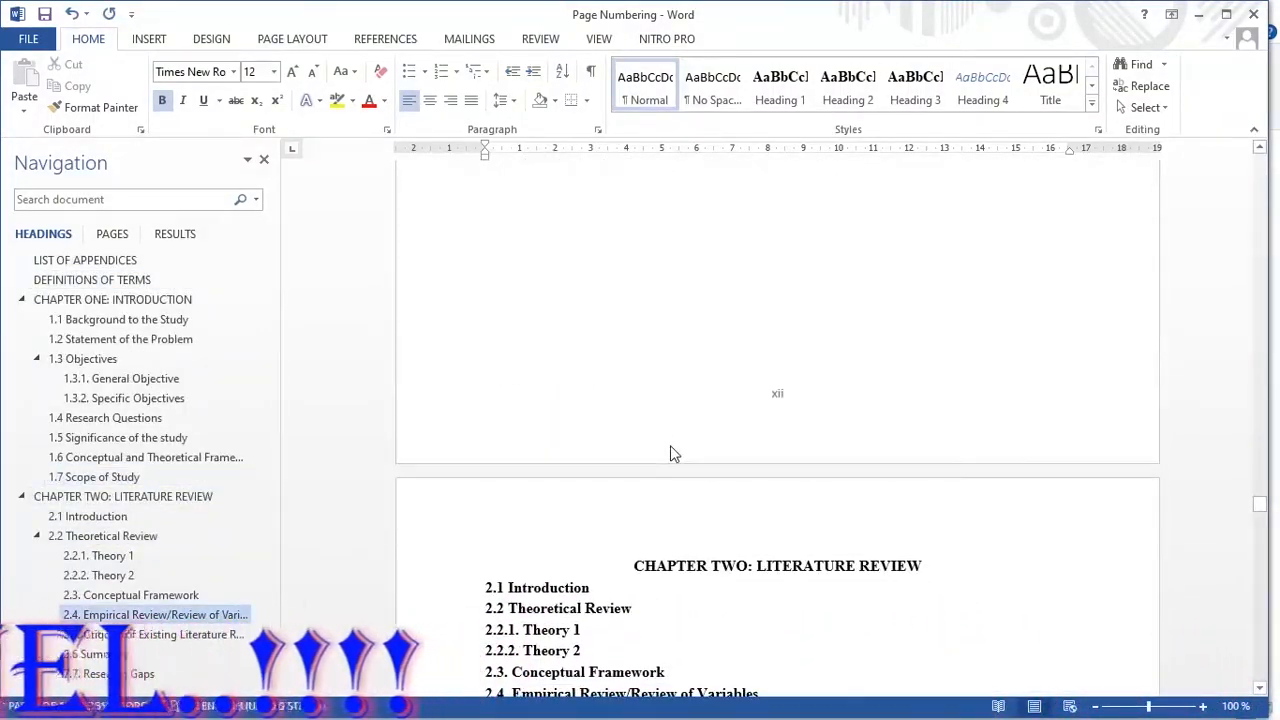
scroll(680, 447, "up", 2)
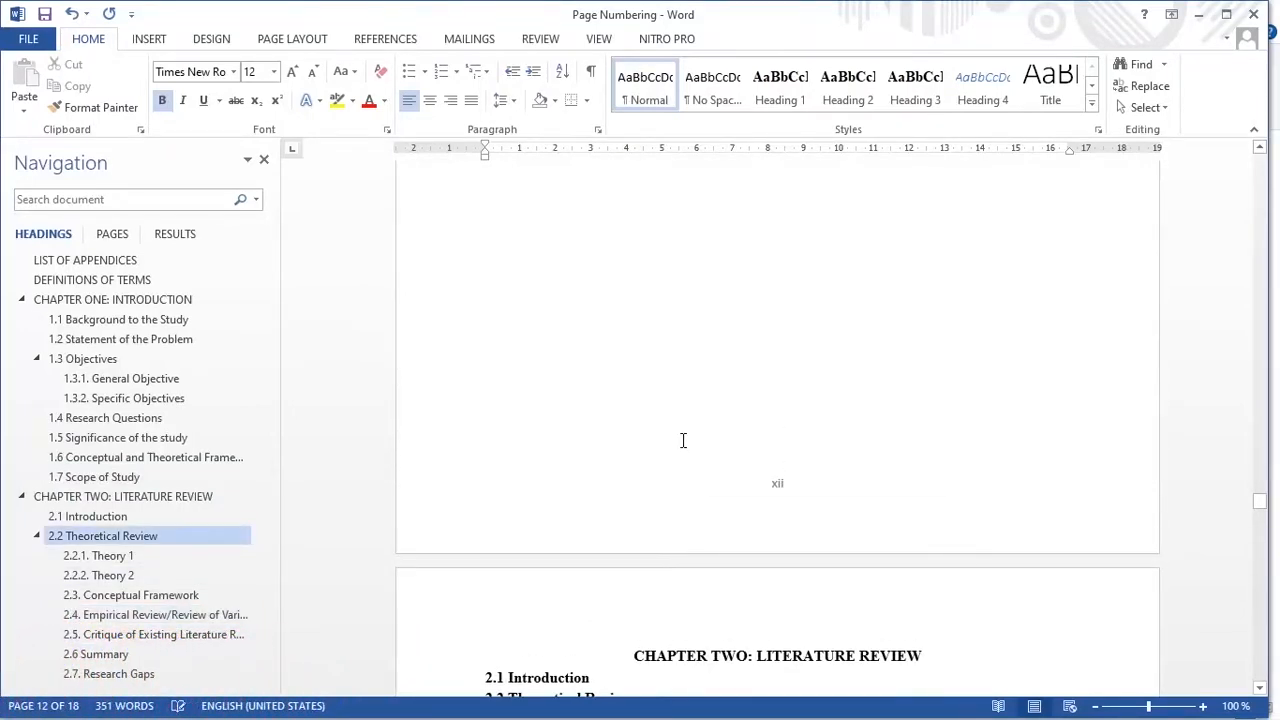
right_click(777, 490)
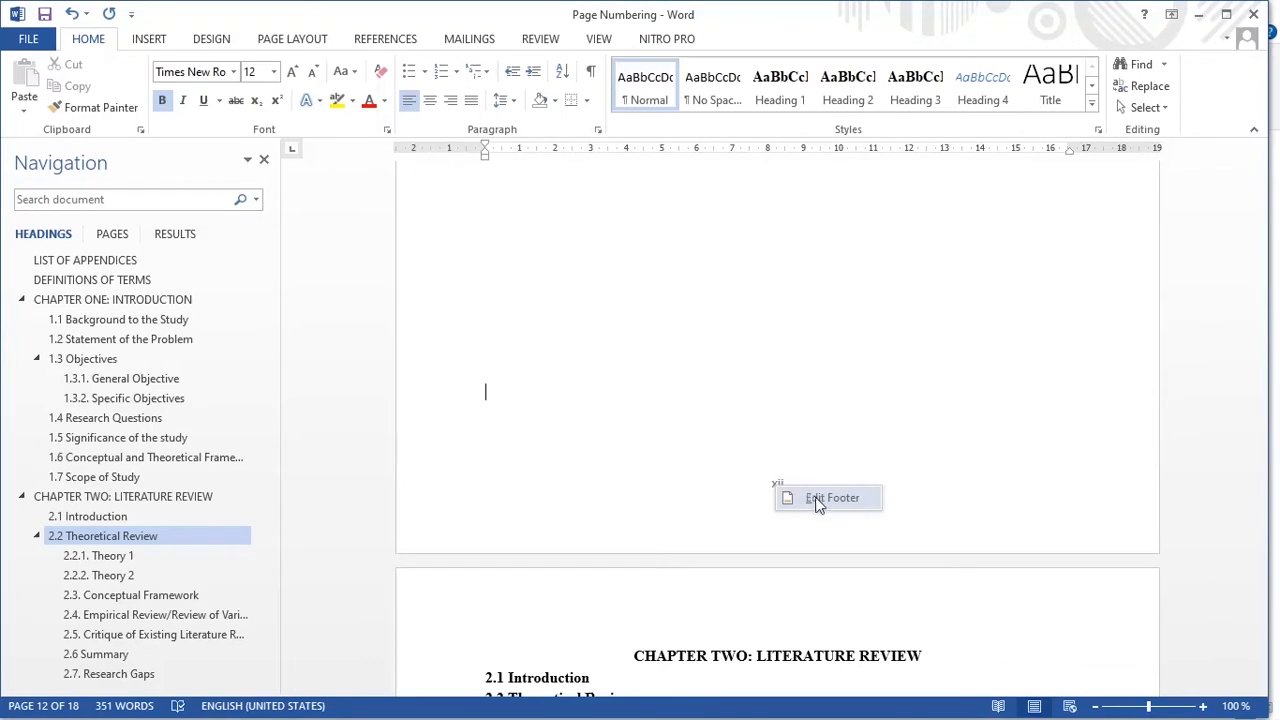
left_click(815, 503)
scroll(790, 515, "down", 3)
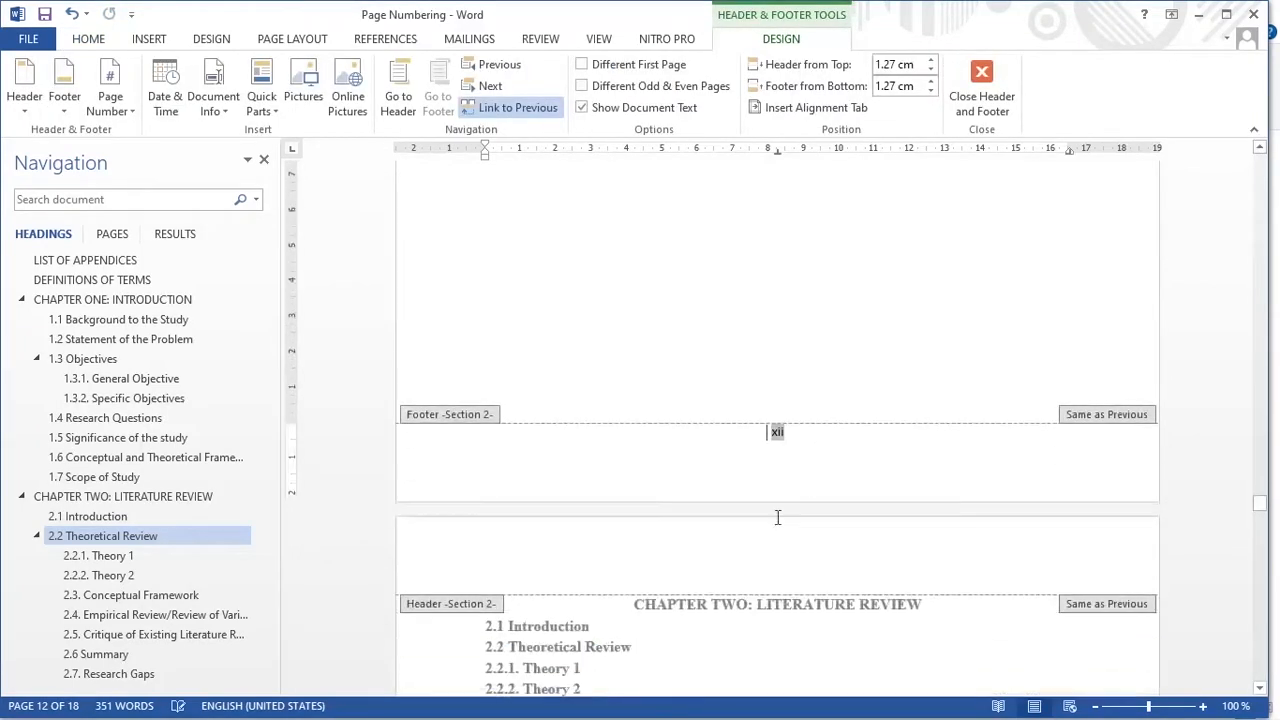
double_click(774, 430)
right_click(775, 432)
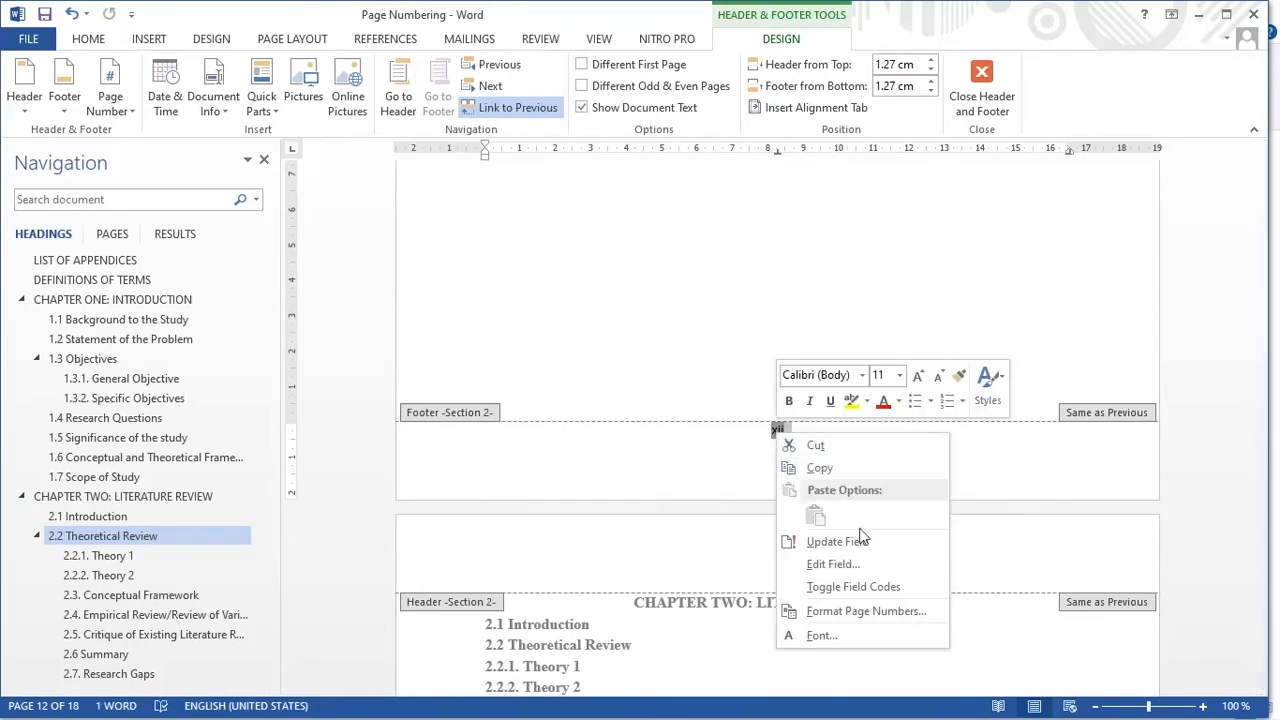
left_click(838, 615)
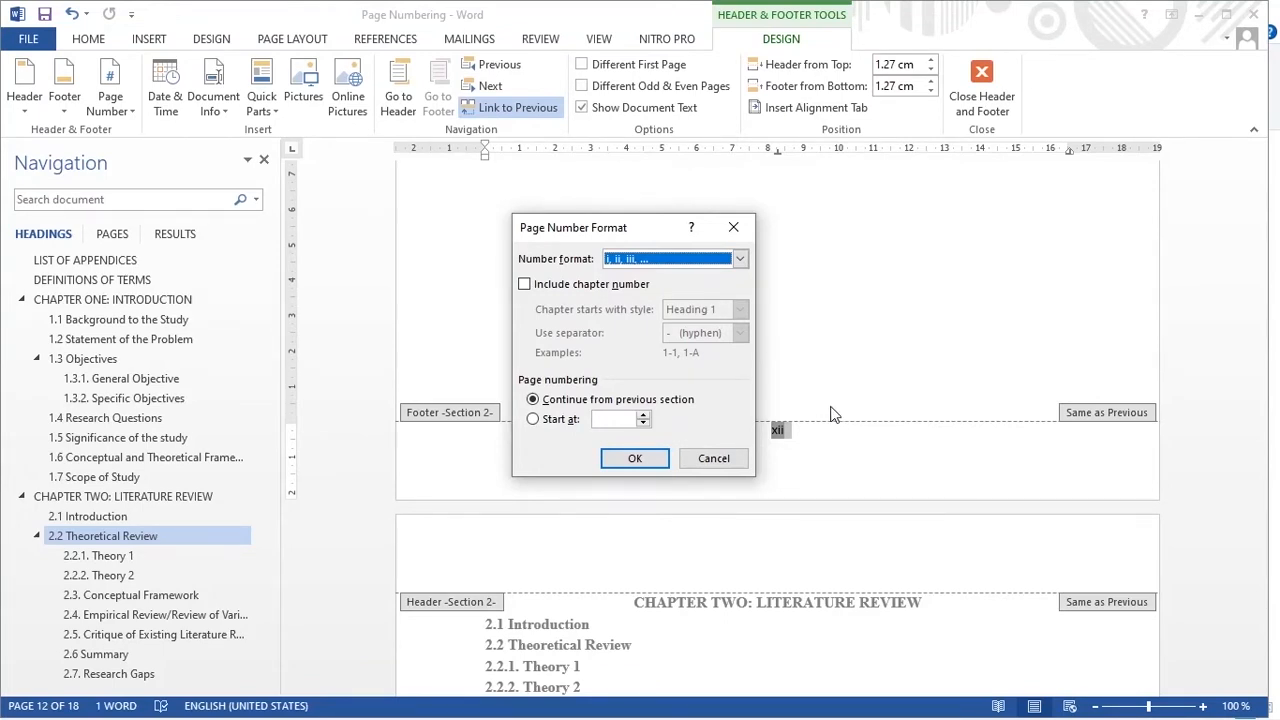
left_click(733, 227)
Step: Format the page numbers of the section beginning with Chapter One as 1, 2, 3, starting at 1, and close the footer
scroll(850, 363, "up", 5)
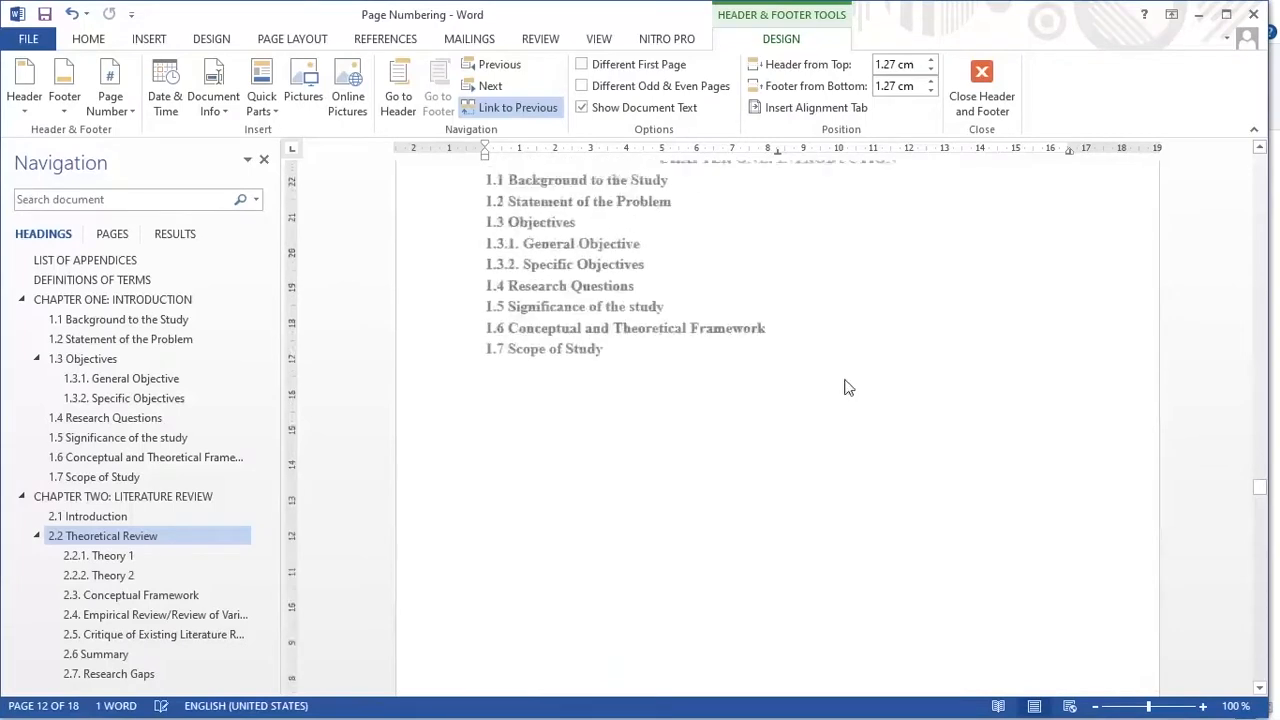
scroll(845, 388, "up", 3)
scroll(845, 388, "down", 2)
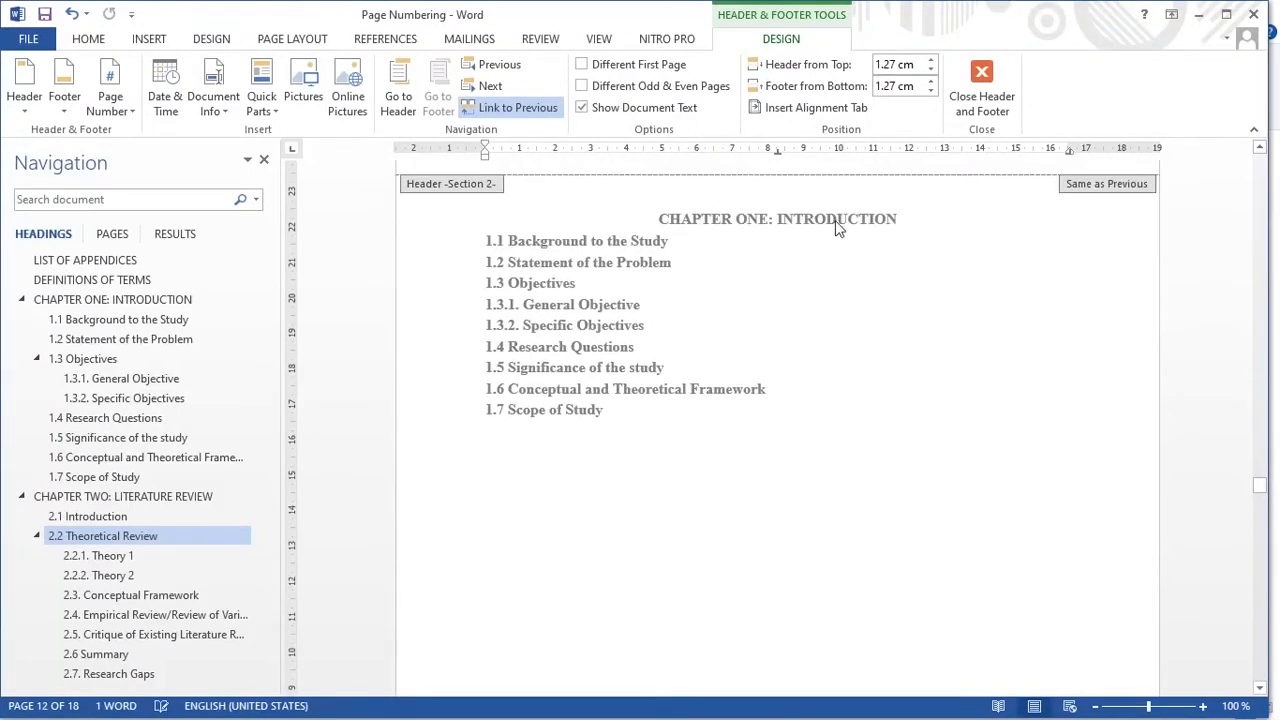
scroll(828, 265, "down", 11)
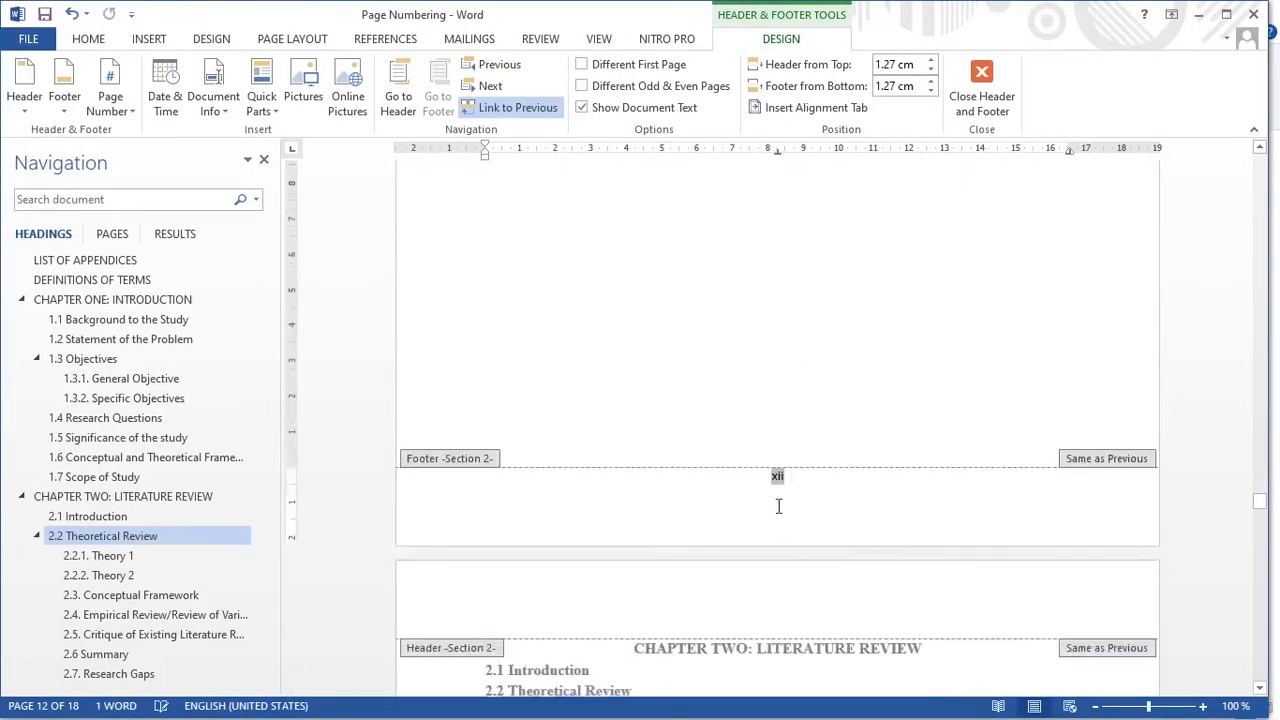
right_click(778, 478)
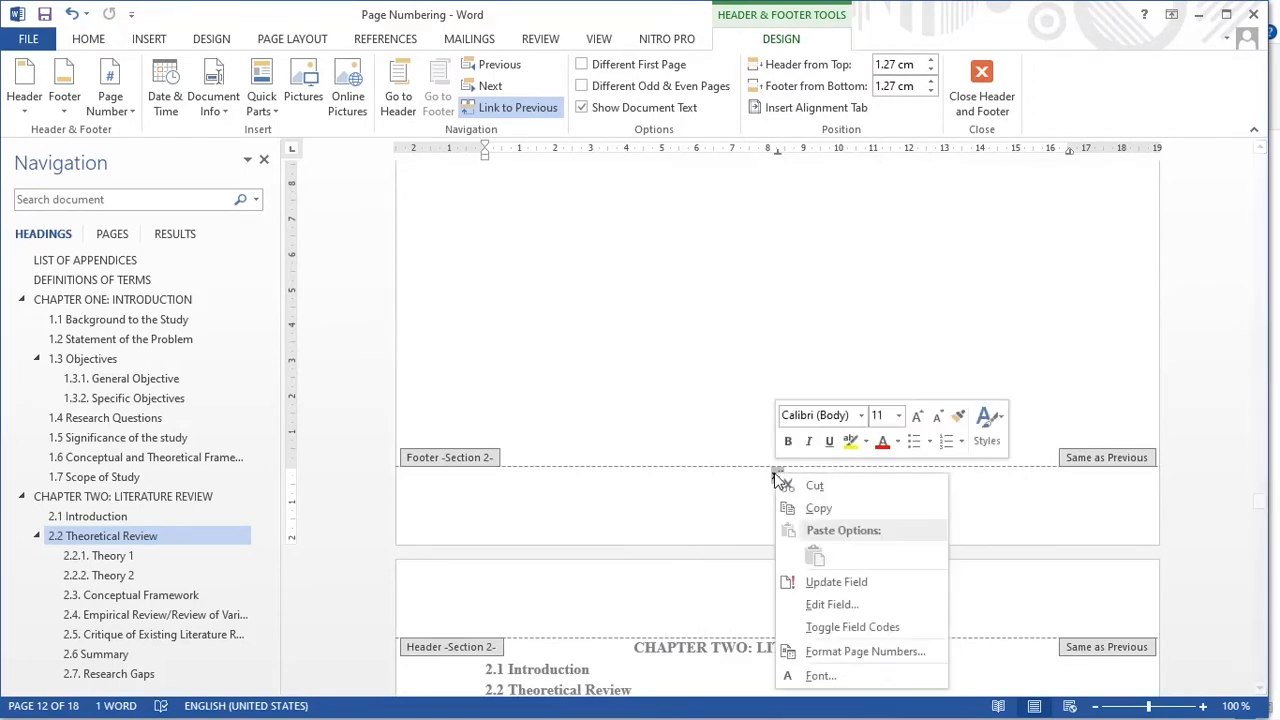
left_click(858, 655)
left_click(740, 259)
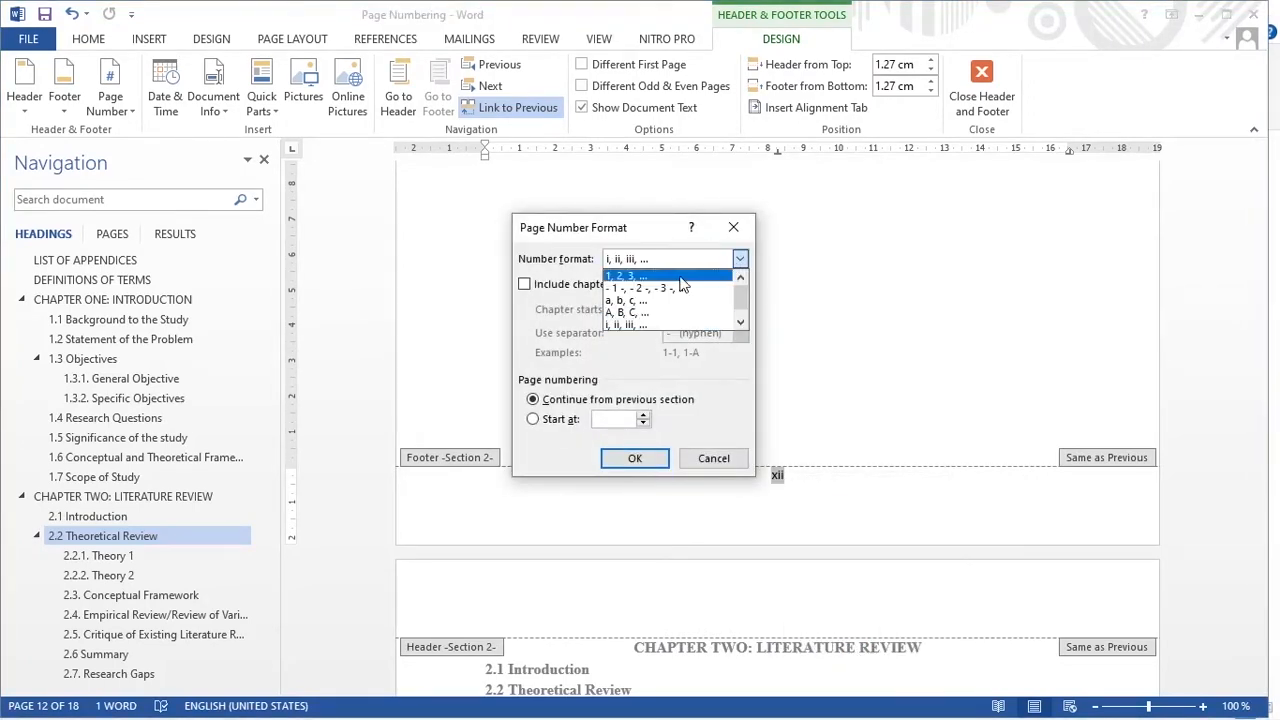
left_click(668, 276)
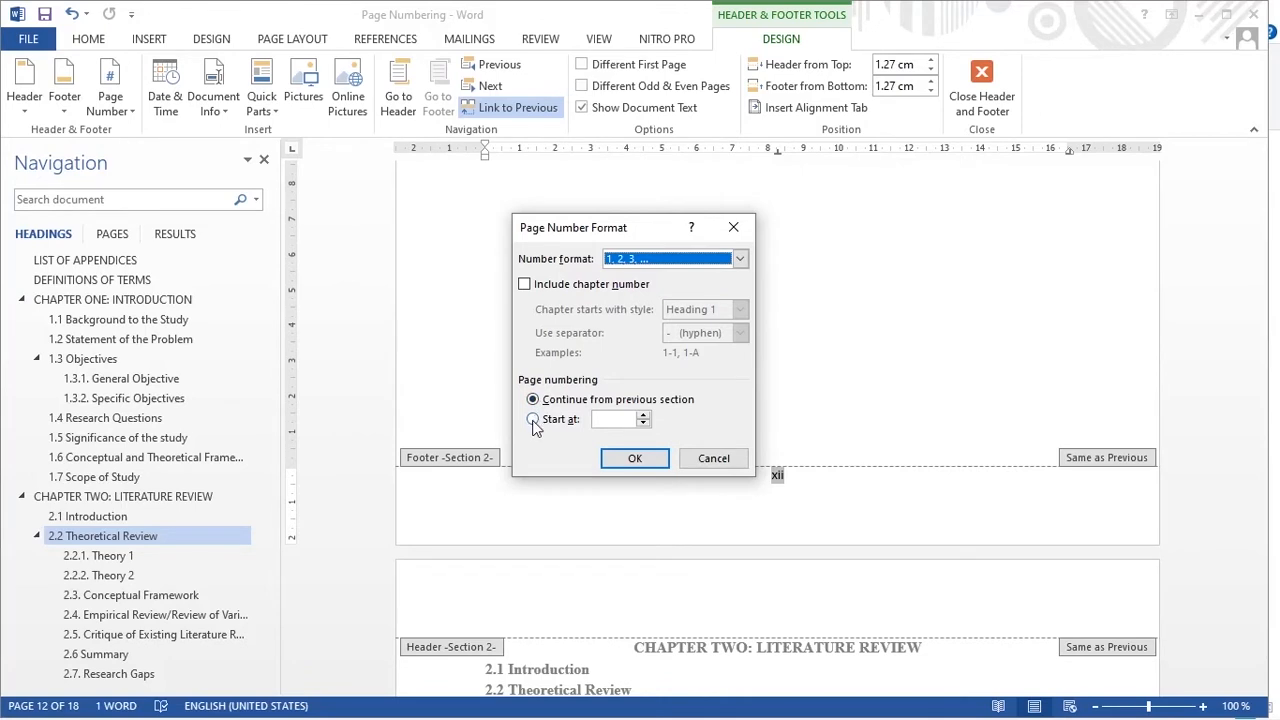
left_click(533, 420)
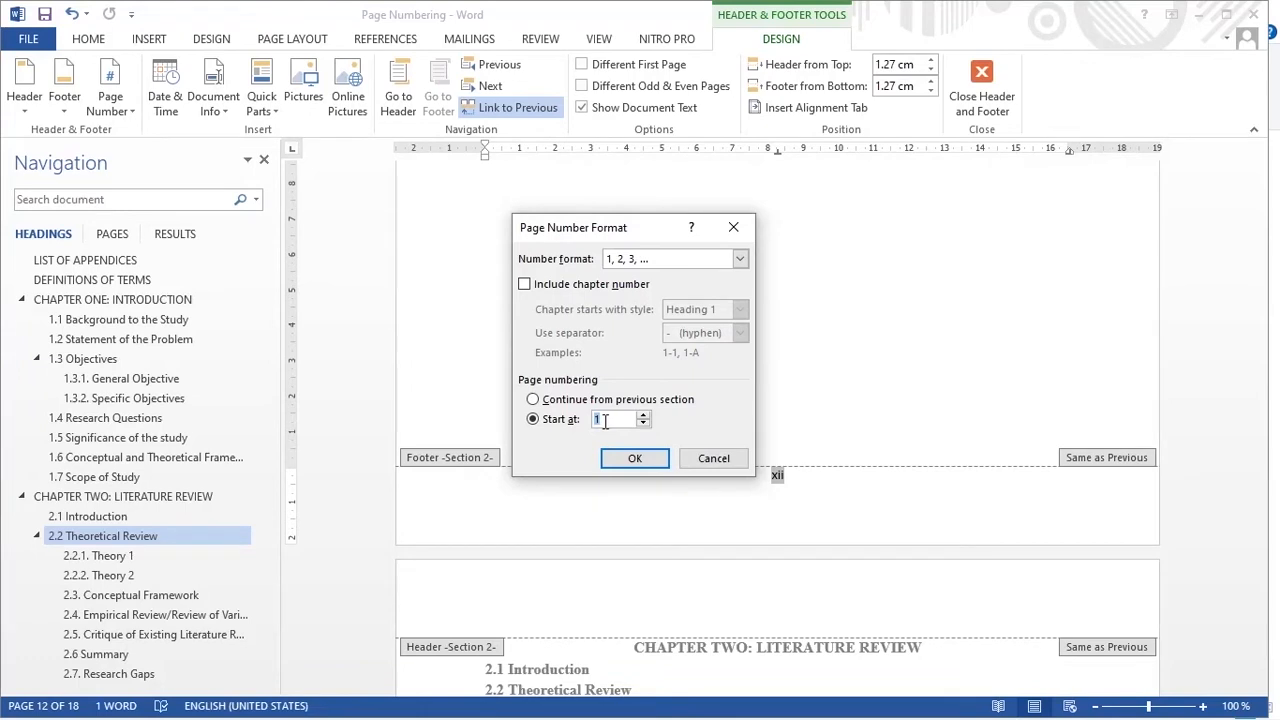
left_click(635, 459)
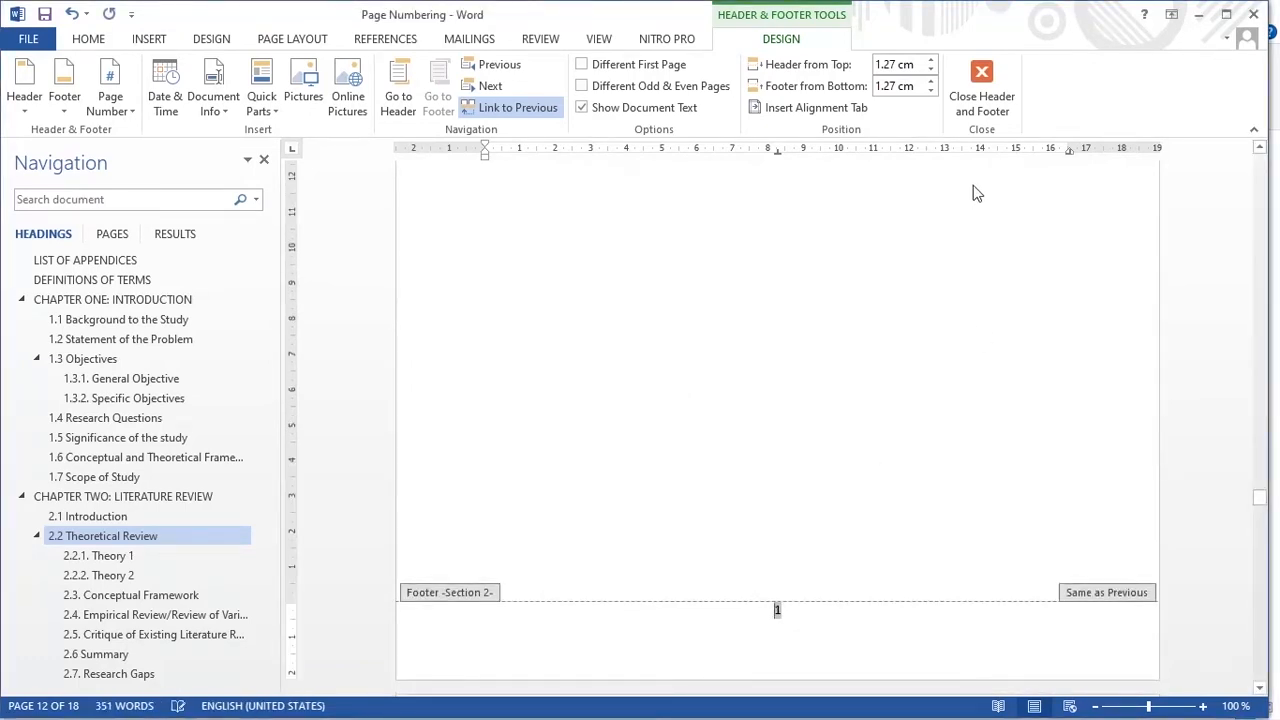
left_click(983, 88)
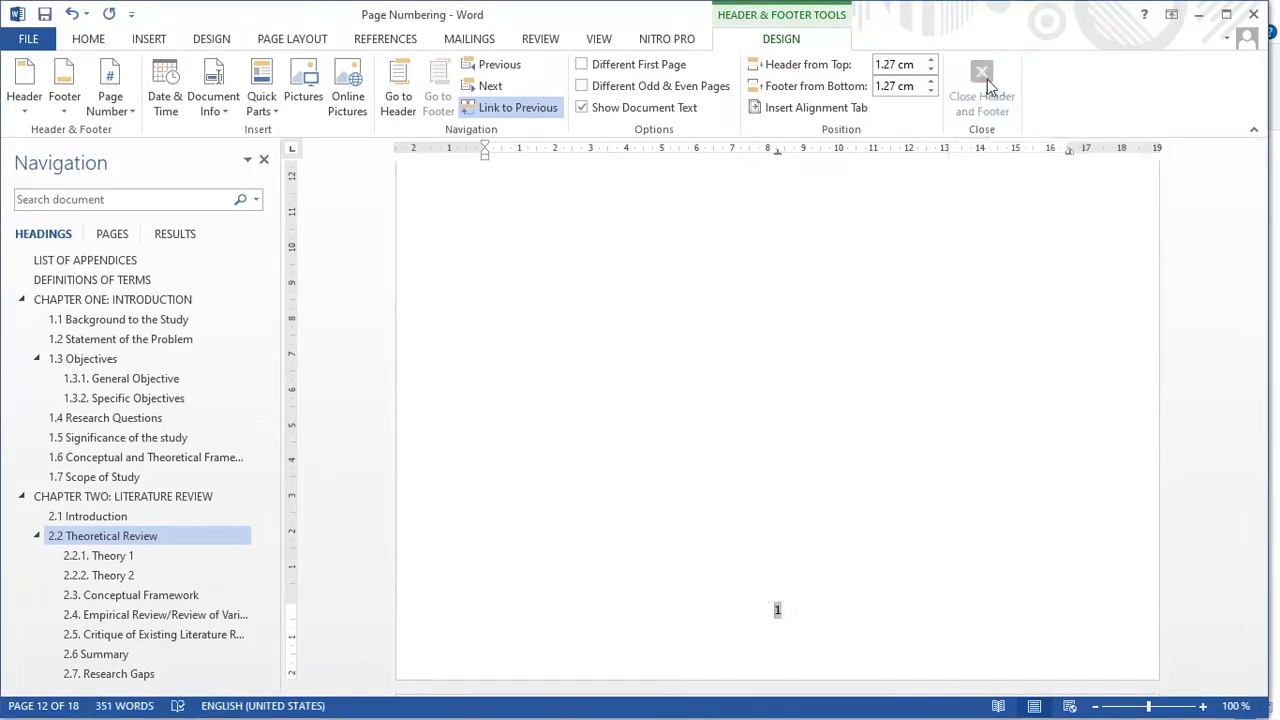
Step: Check the page numbers from the start of Chapter One through to the Appendices
scroll(762, 453, "up", 15)
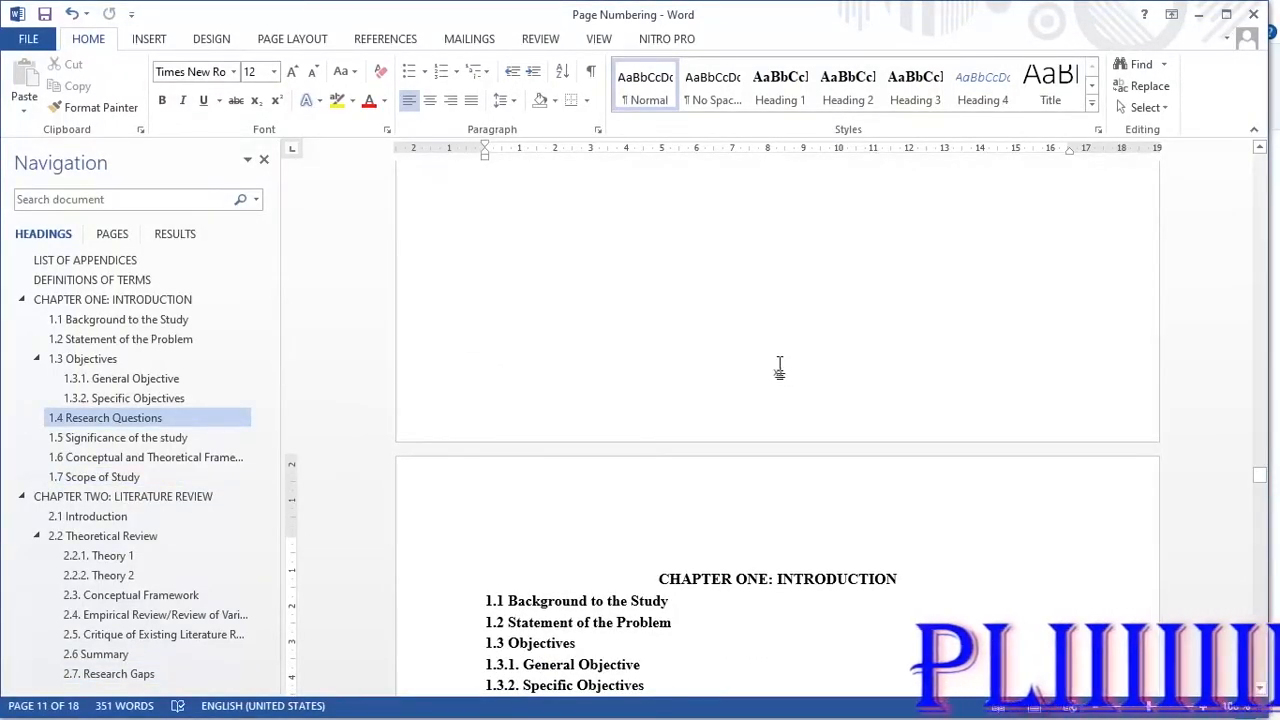
scroll(777, 366, "down", 5)
scroll(748, 340, "up", 4)
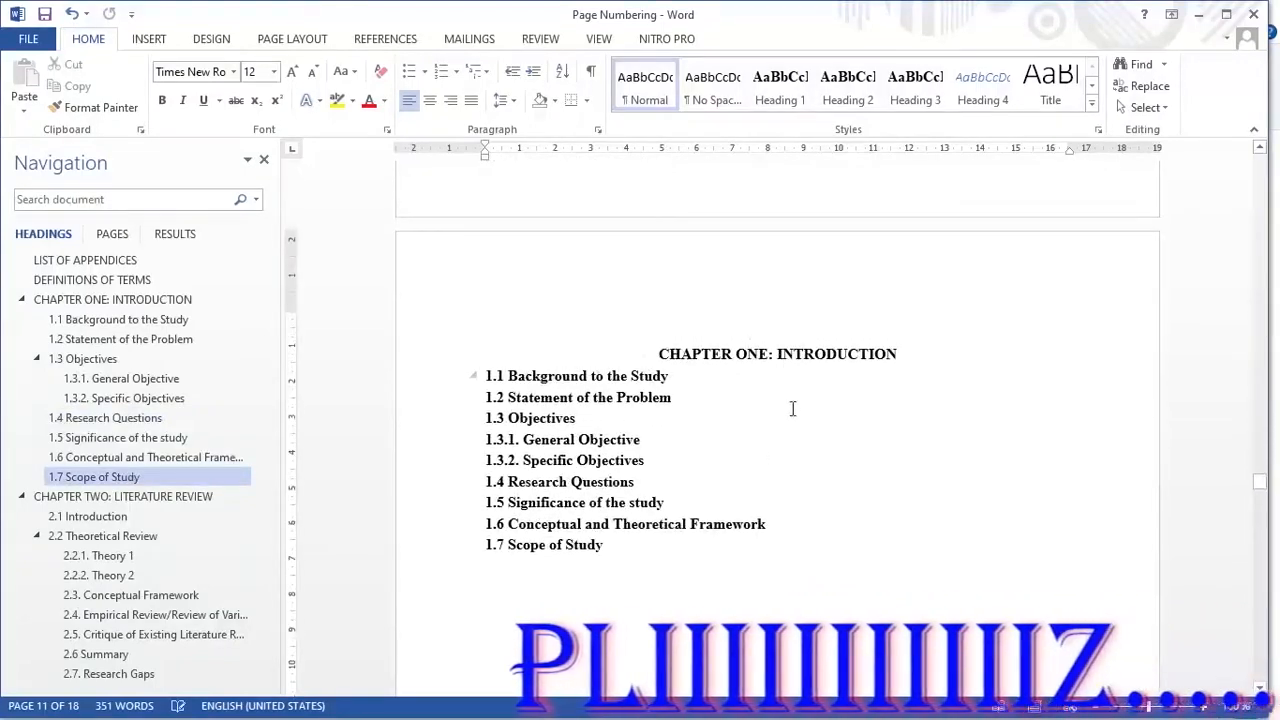
scroll(780, 415, "down", 10)
scroll(772, 440, "up", 3)
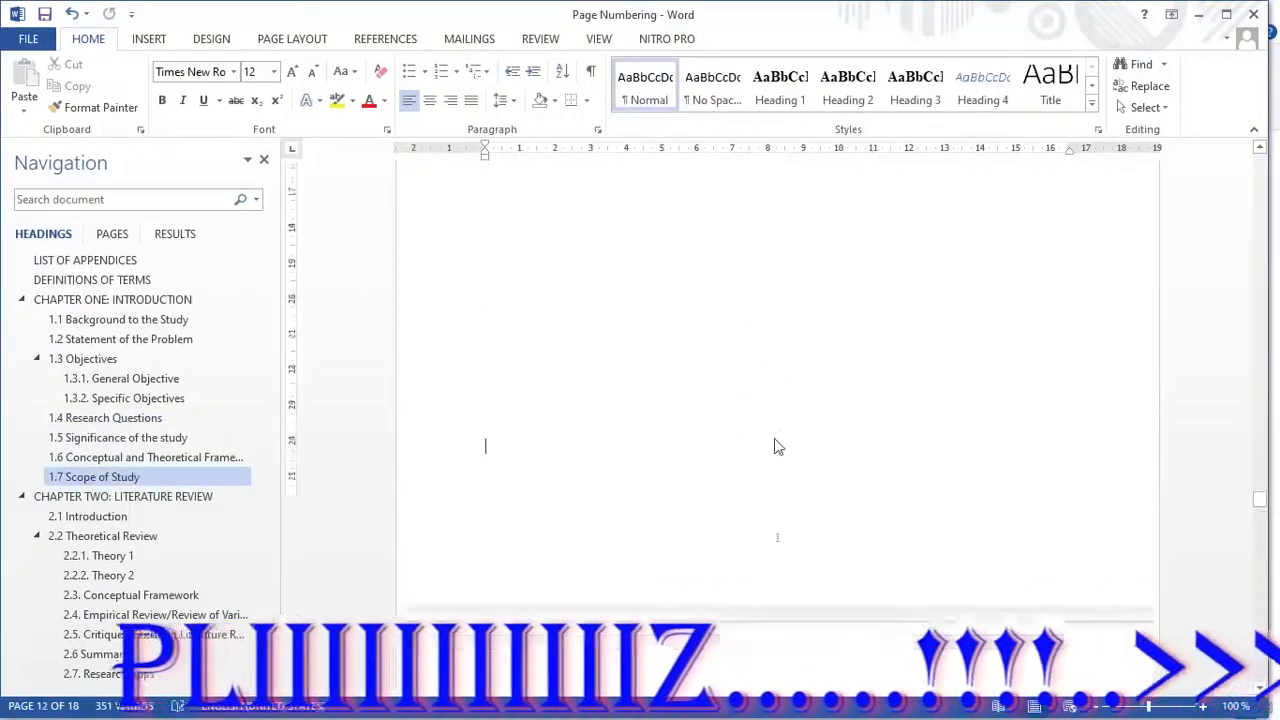
scroll(812, 380, "down", 4)
scroll(734, 420, "down", 12)
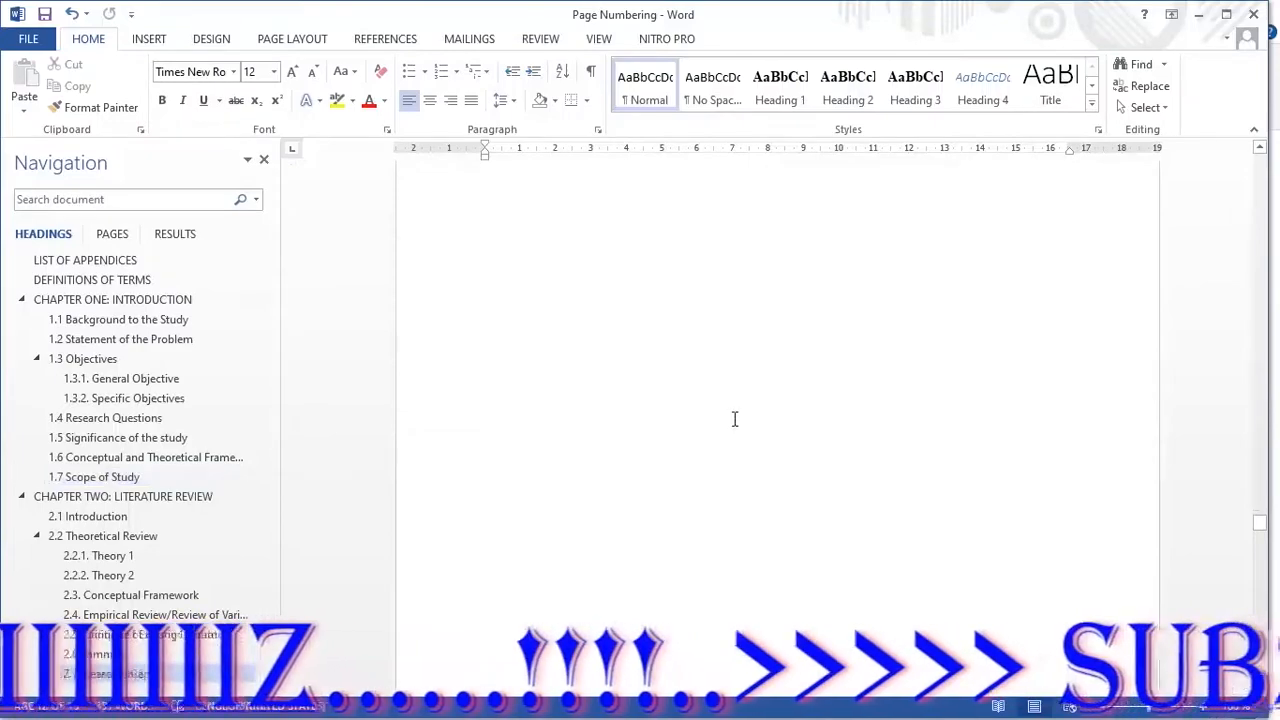
scroll(171, 500, "down", 4)
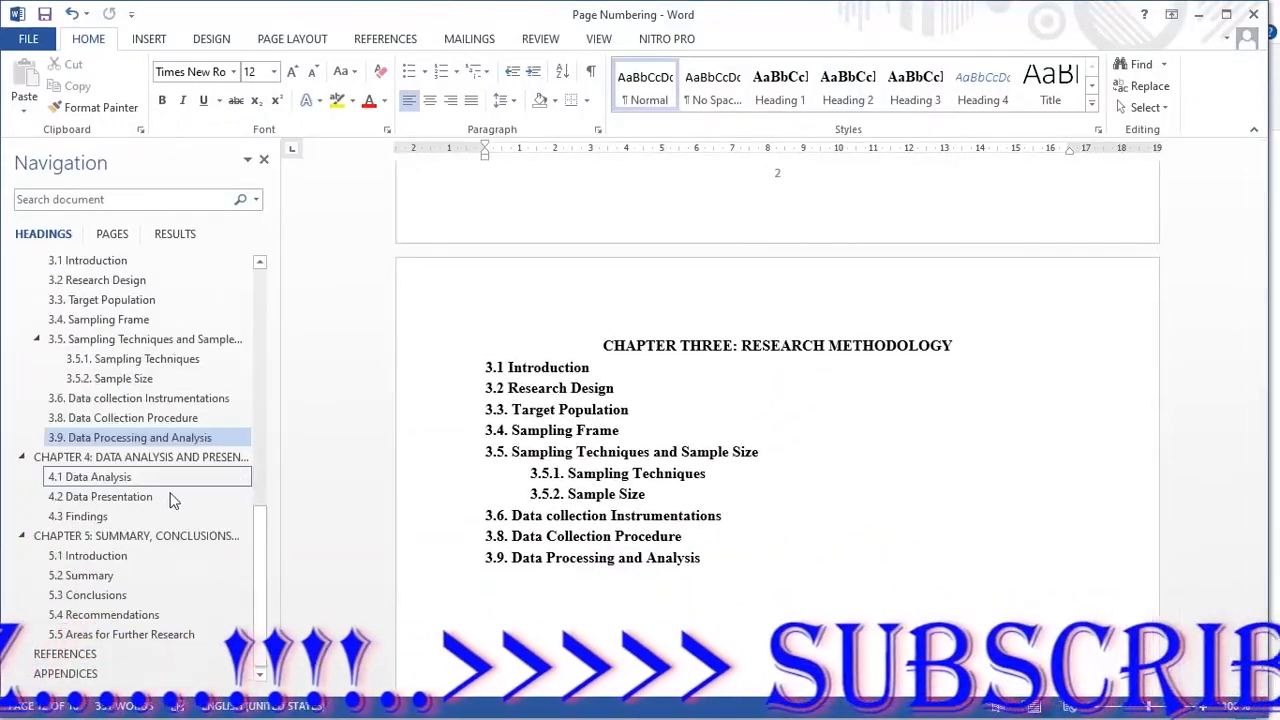
left_click(65, 673)
scroll(659, 570, "down", 5)
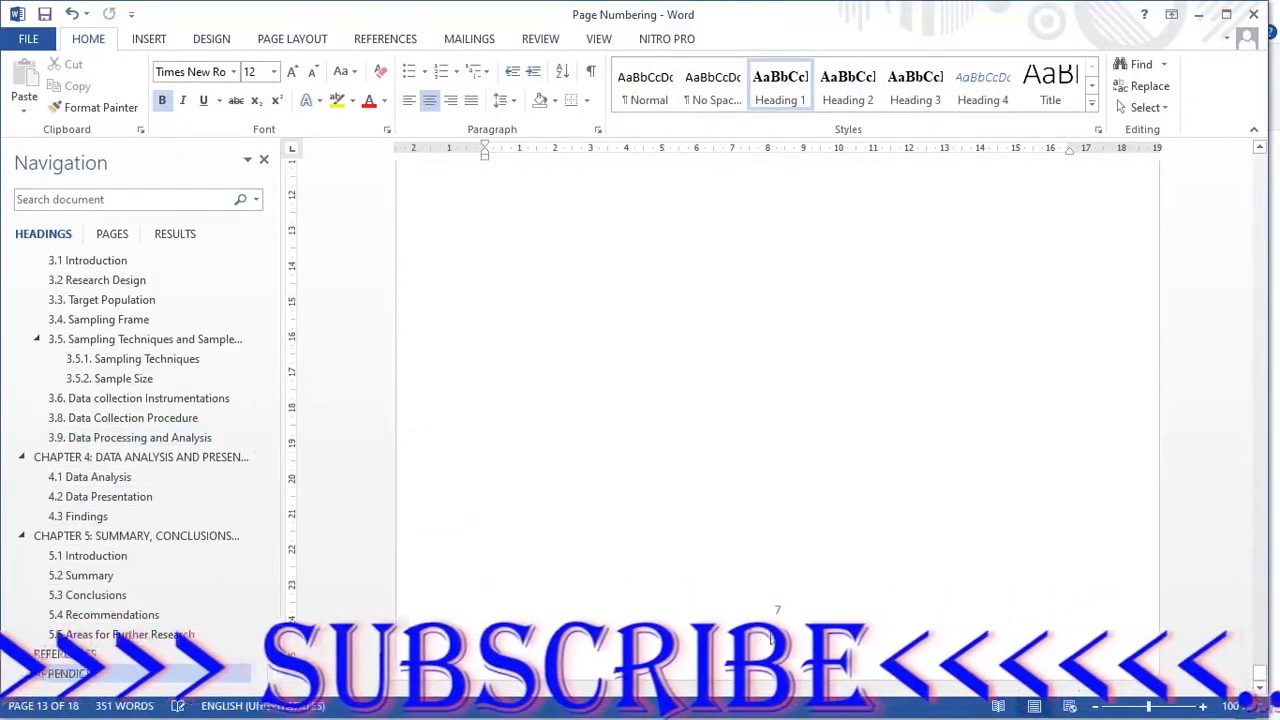
Step: Check the page numbering at the beginning of the document, around the title page and the Declaration page
scroll(130, 340, "up", 10)
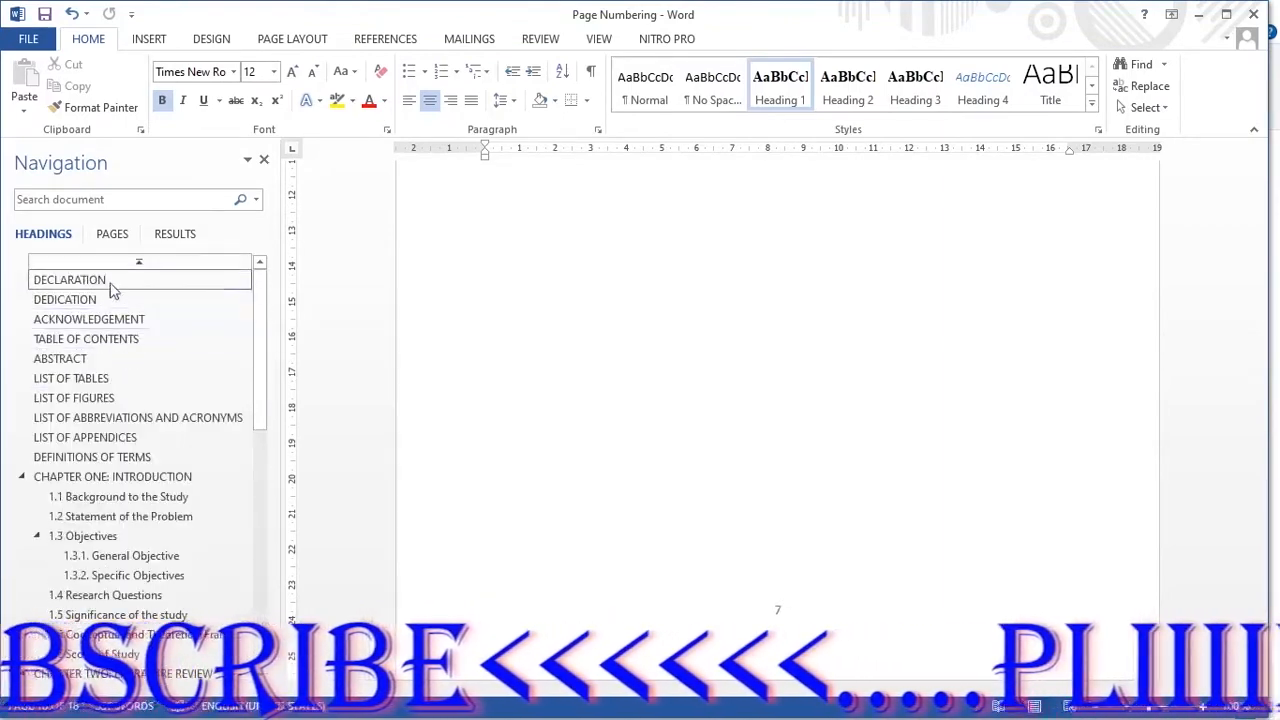
left_click(158, 283)
scroll(750, 325, "up", 6)
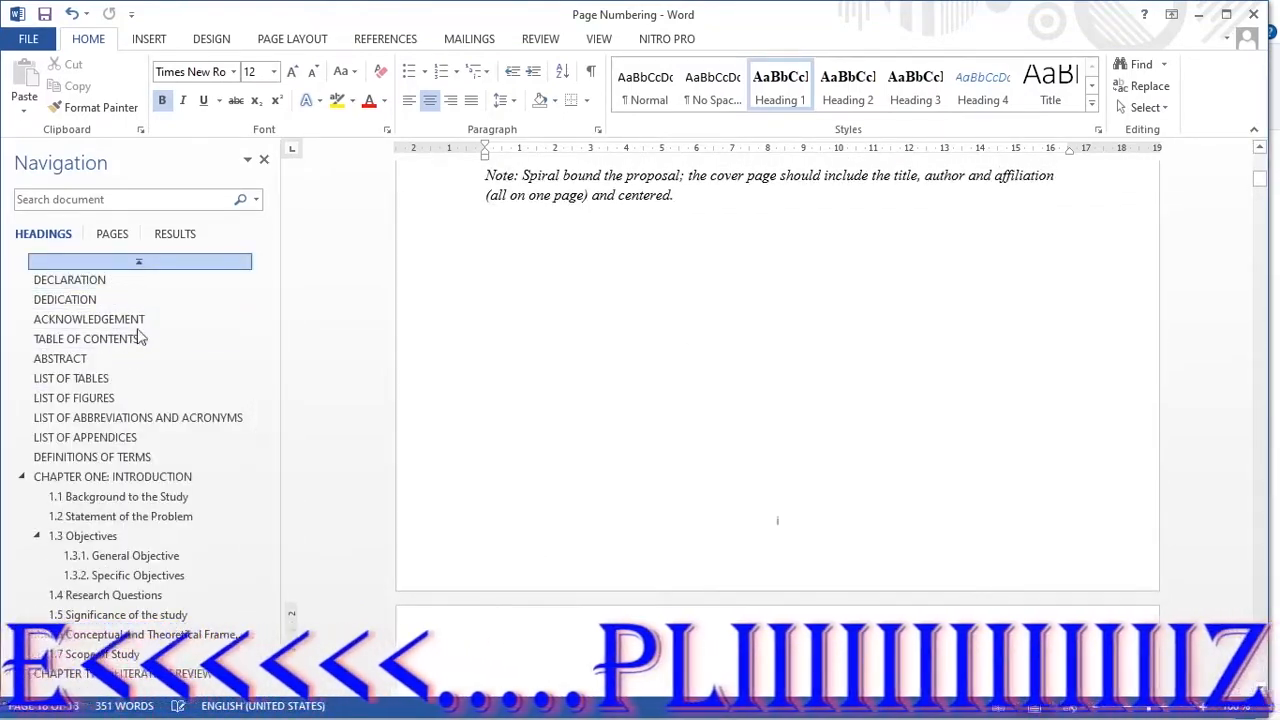
left_click(108, 262)
scroll(570, 340, "down", 4)
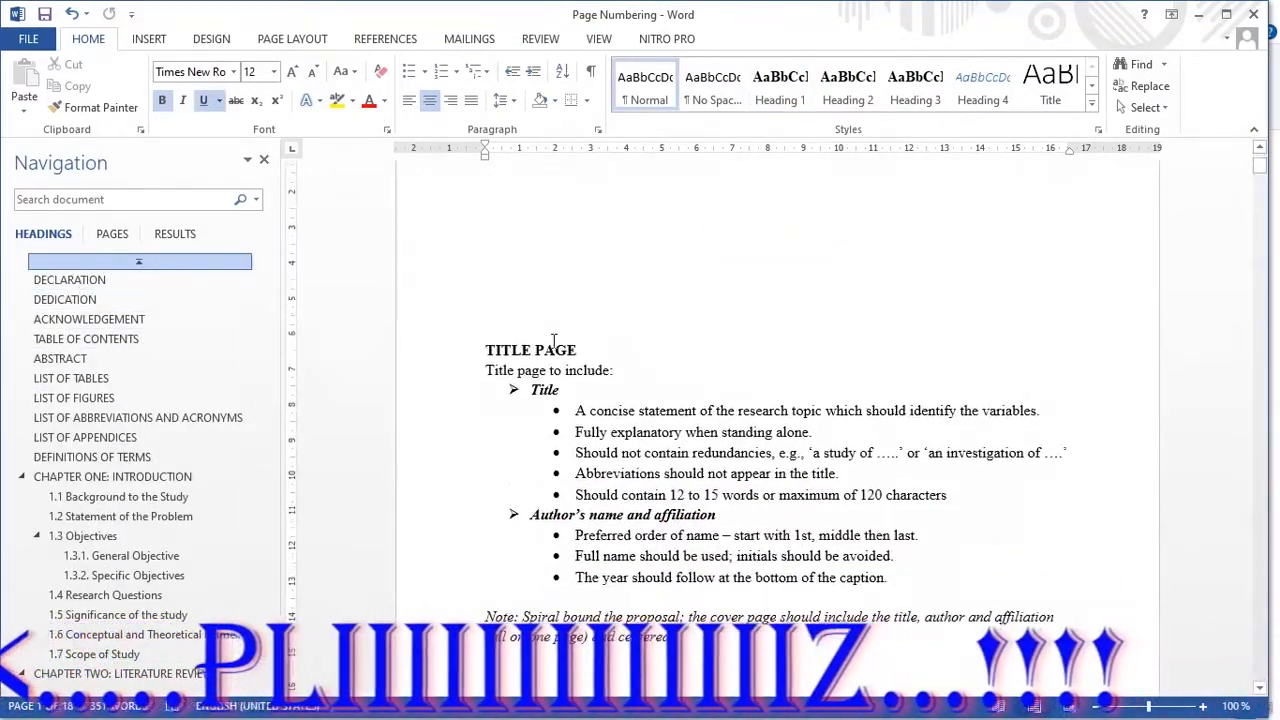
scroll(570, 338, "down", 6)
scroll(775, 270, "up", 2)
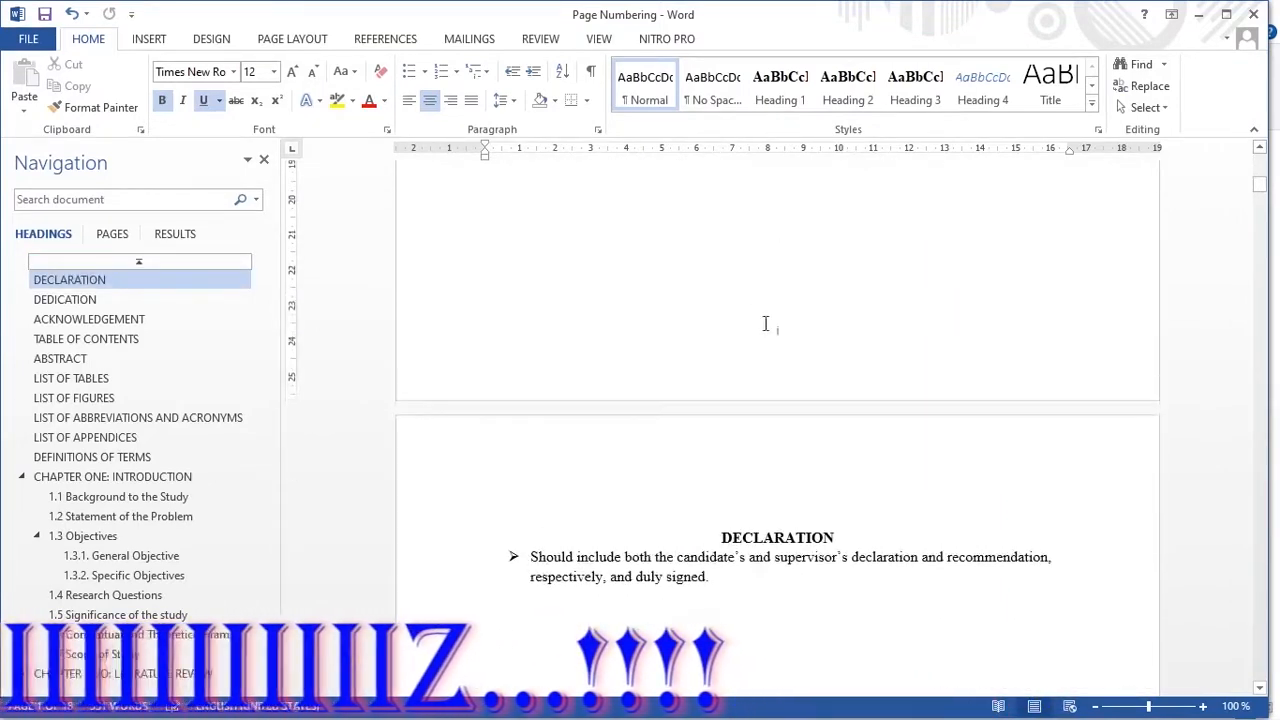
Step: Compare the page numbers at the end of the Definitions of Terms page and the Chapter One page
left_click(92, 458)
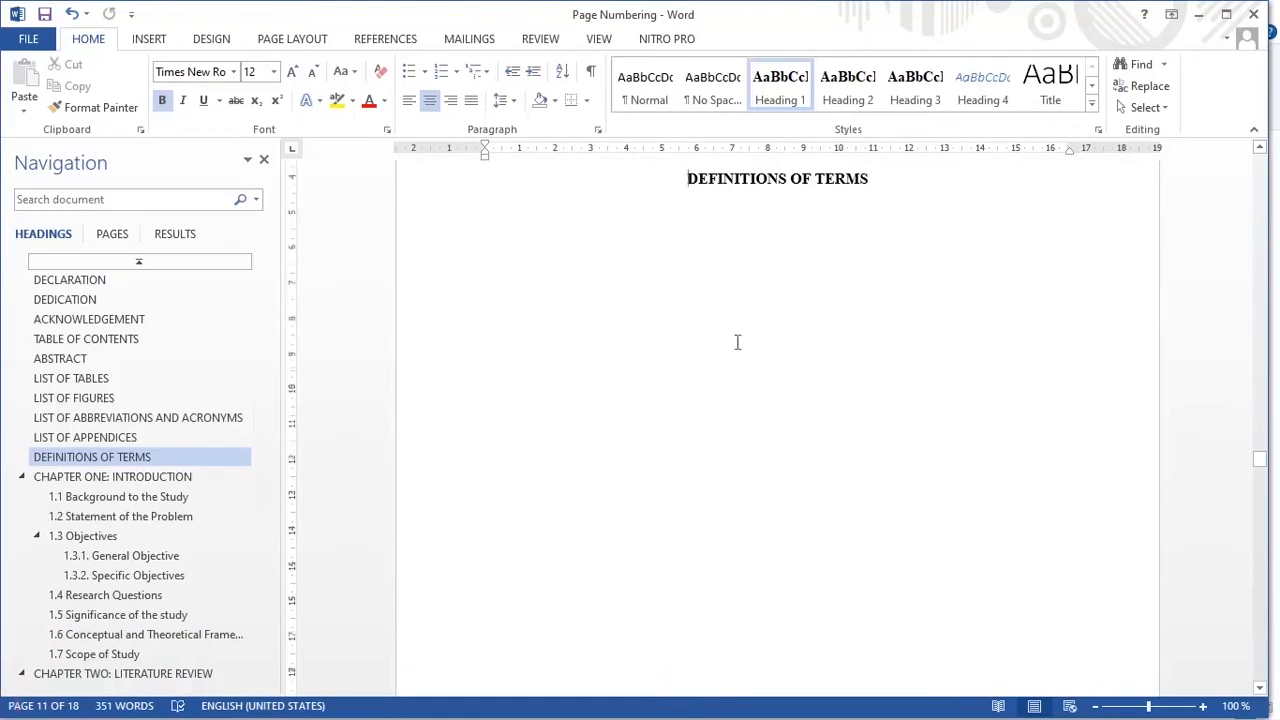
scroll(736, 380, "down", 10)
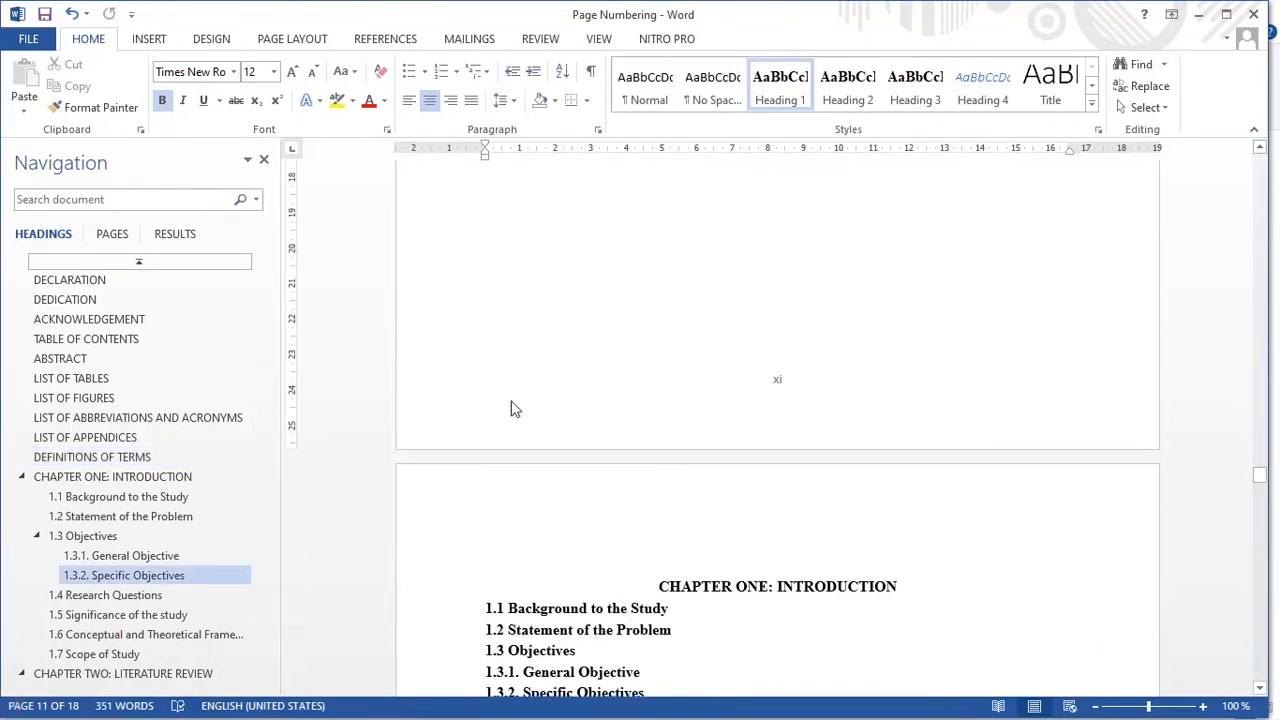
left_click(105, 477)
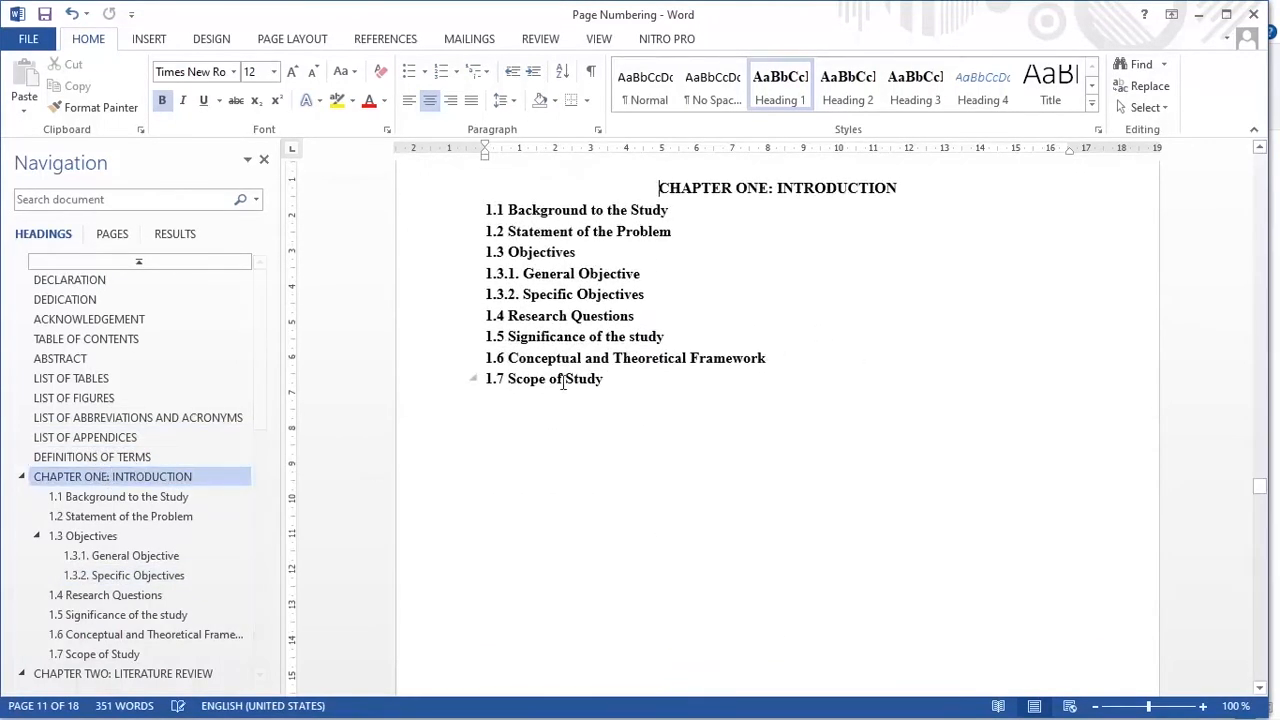
scroll(568, 380, "down", 15)
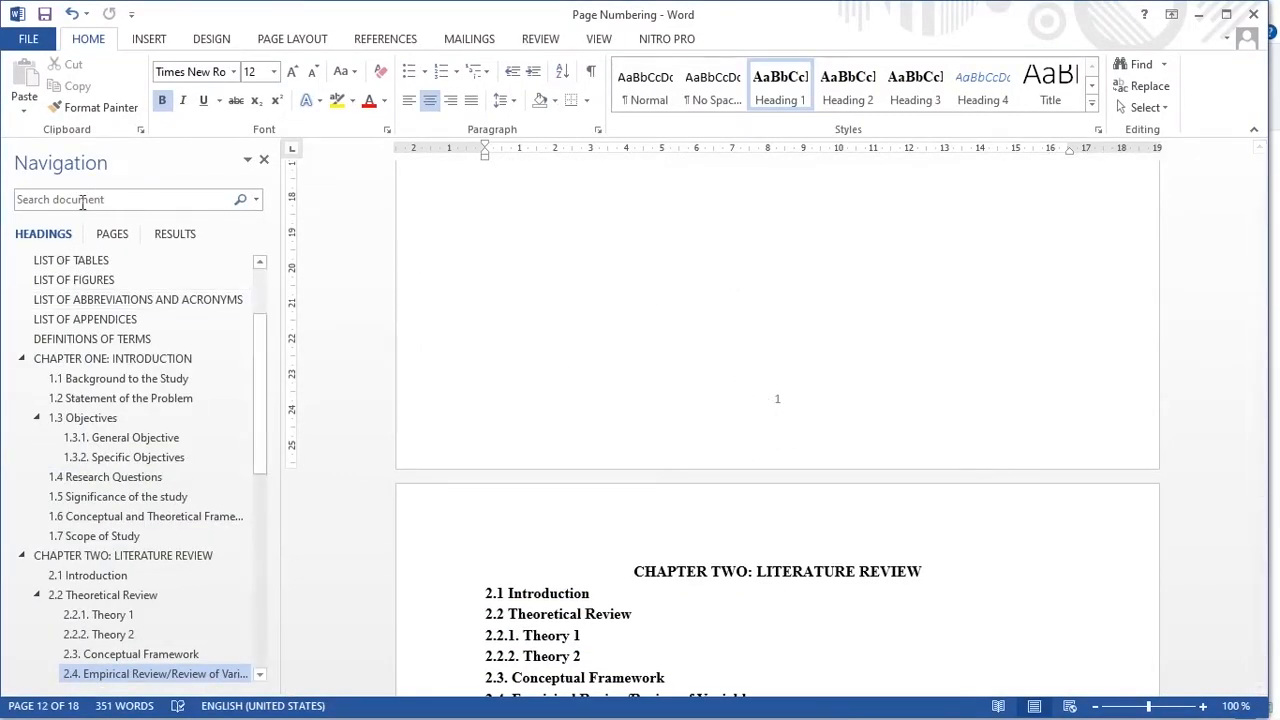
Step: Remove the page number from the title page by giving Section 1 a different first page footer, and close the footer
scroll(110, 258, "up", 2)
left_click(107, 264)
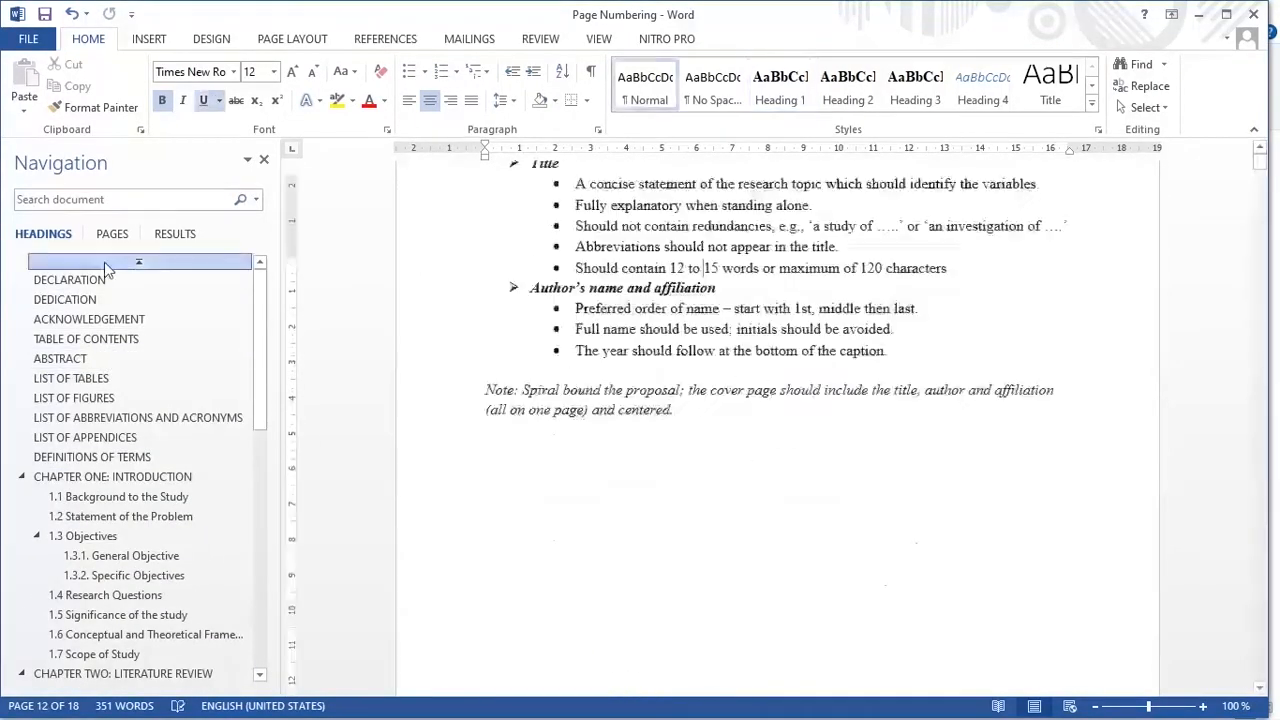
scroll(631, 414, "down", 10)
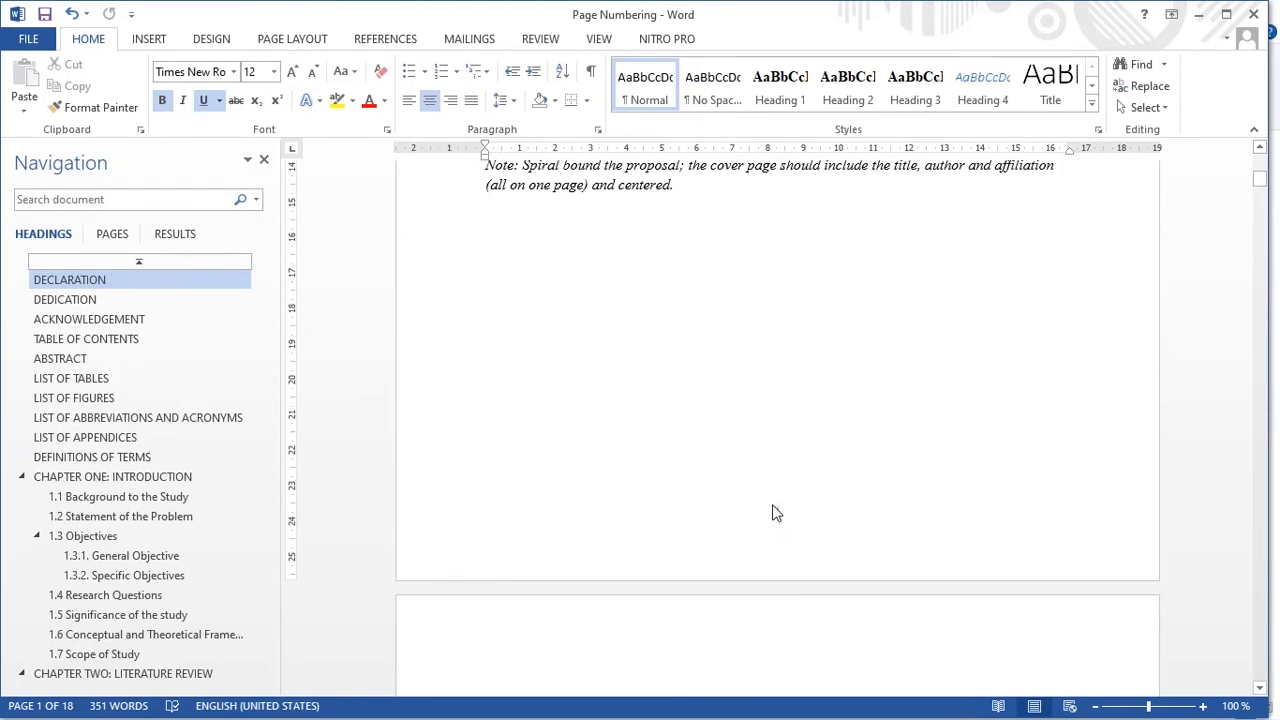
double_click(806, 522)
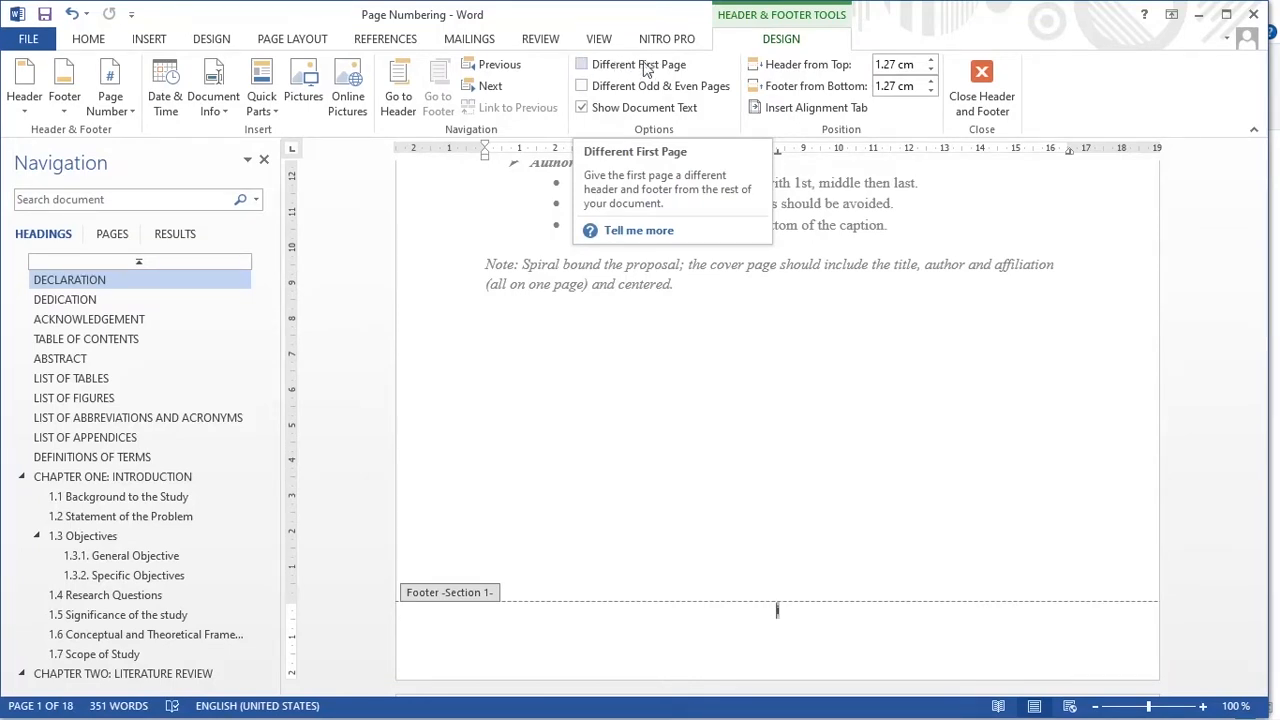
left_click(581, 67)
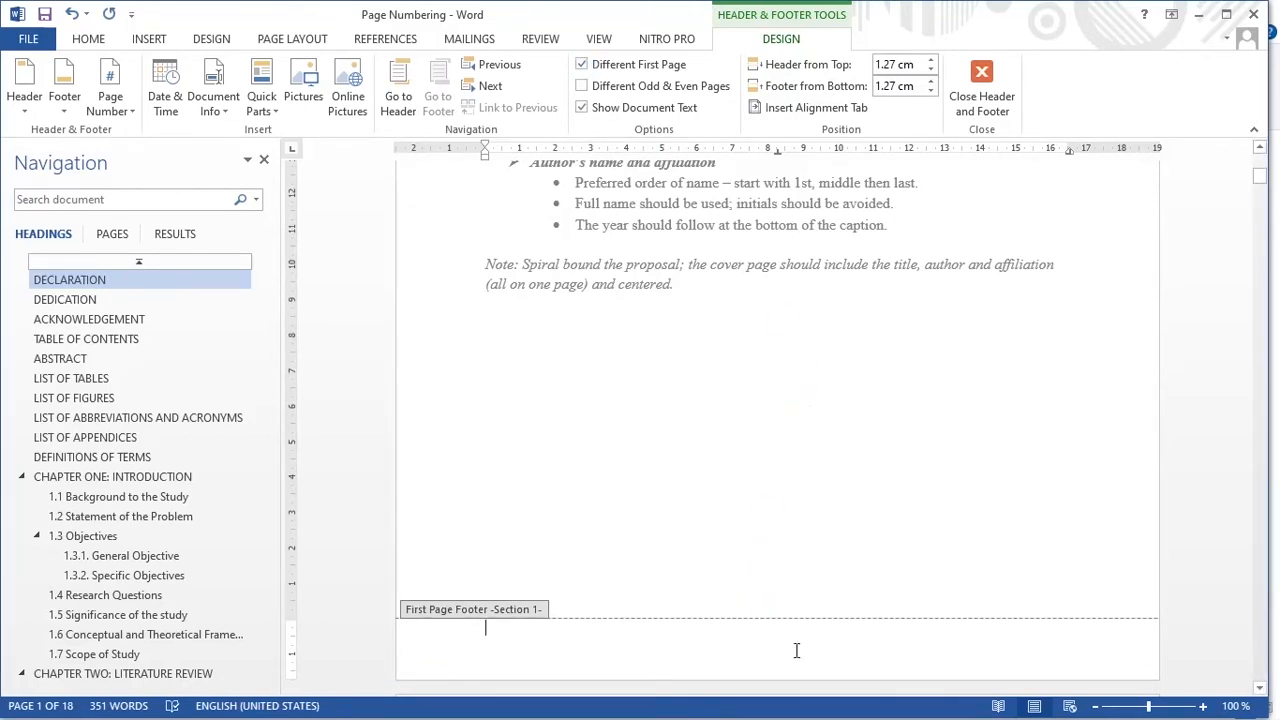
left_click(981, 73)
Step: Check the page numbering on the preliminary pages, from the title page through the Declaration and Dedication to the Acknowledgement
scroll(771, 410, "up", 4)
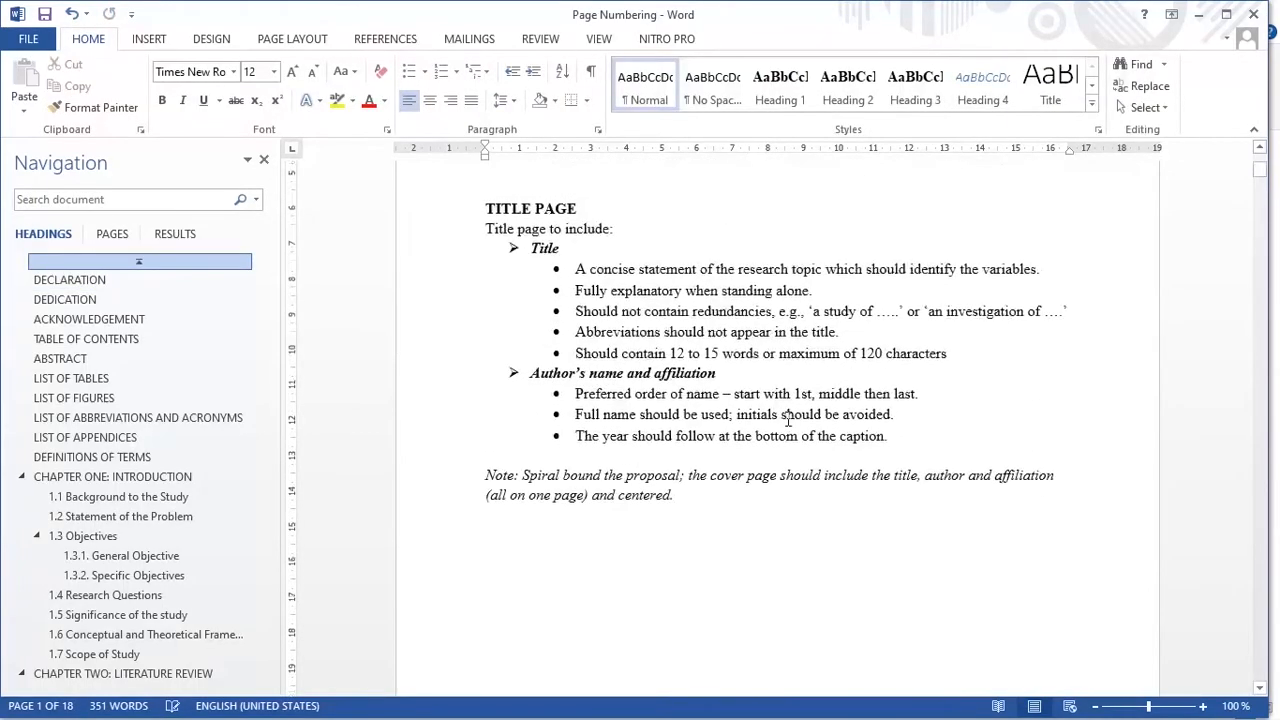
scroll(789, 420, "up", 5)
scroll(694, 489, "down", 15)
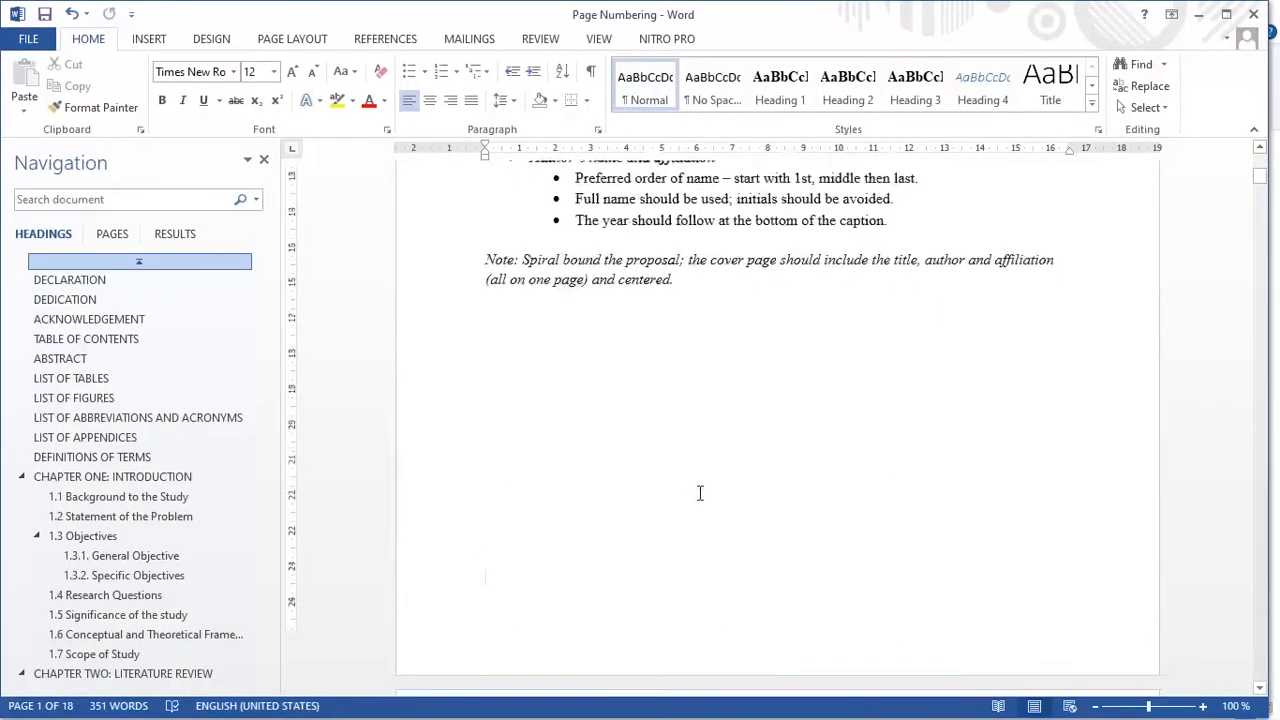
scroll(650, 360, "down", 20)
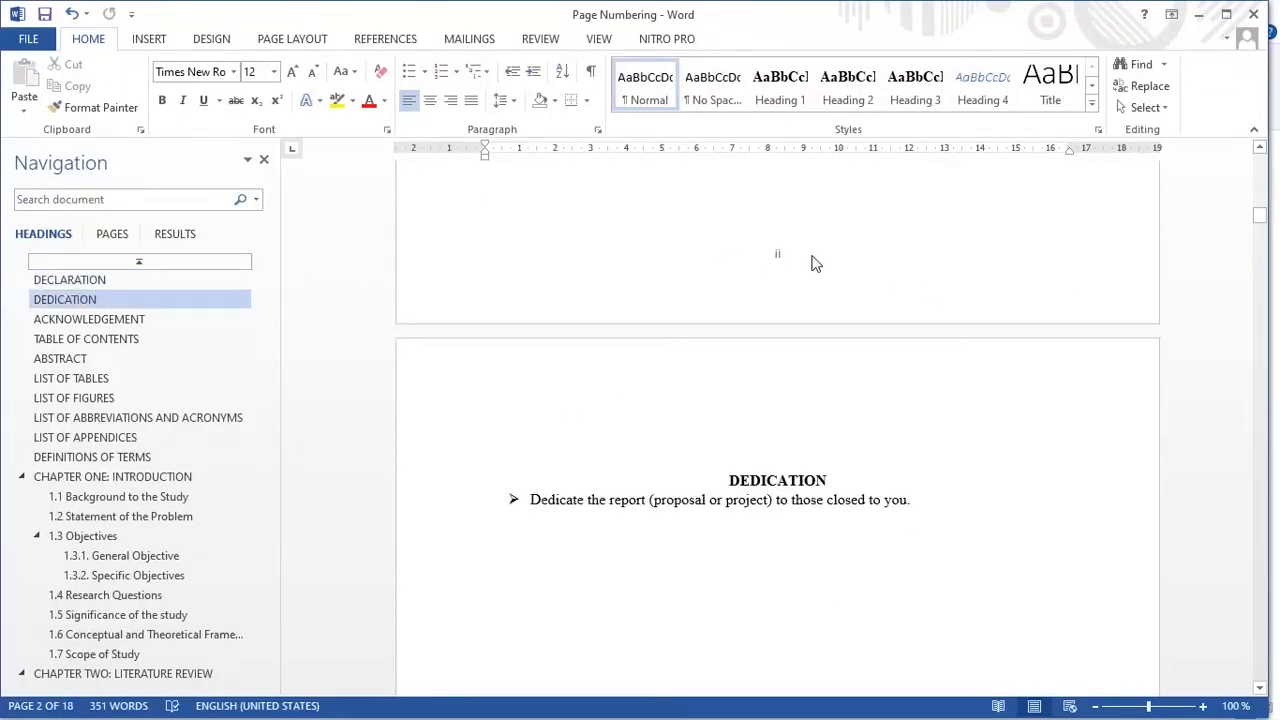
scroll(837, 256, "up", 3)
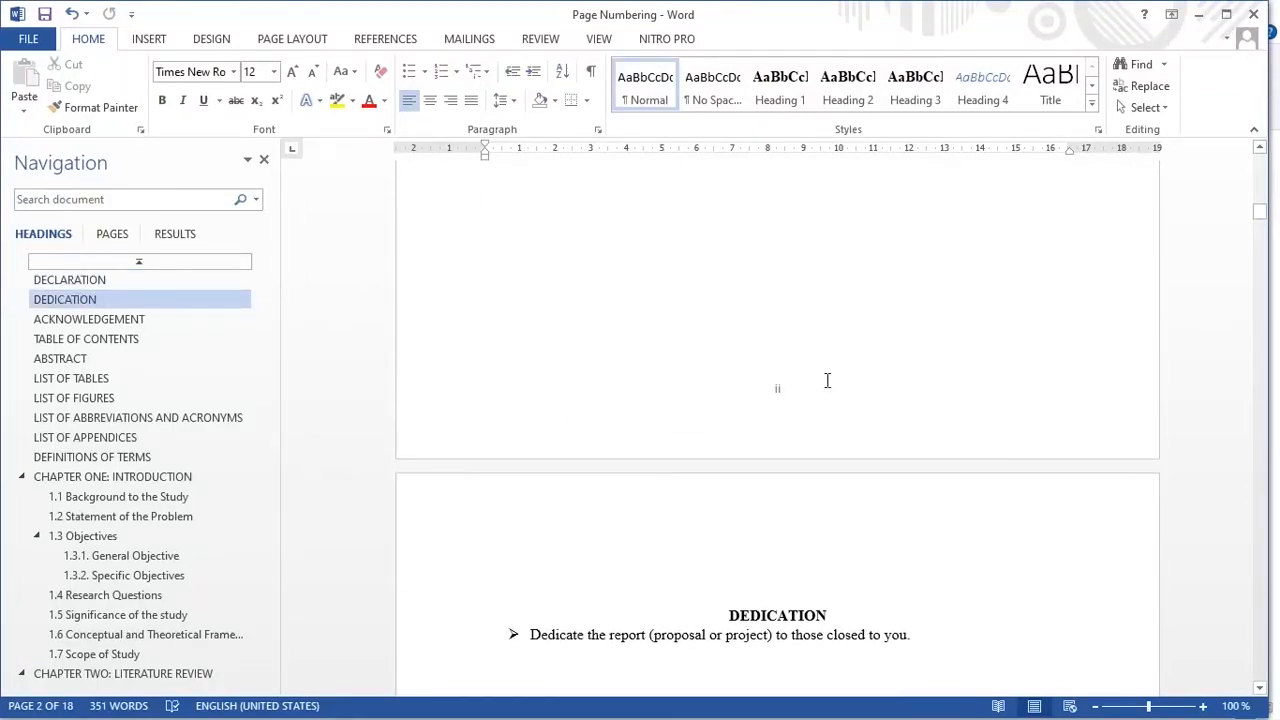
scroll(736, 389, "up", 20)
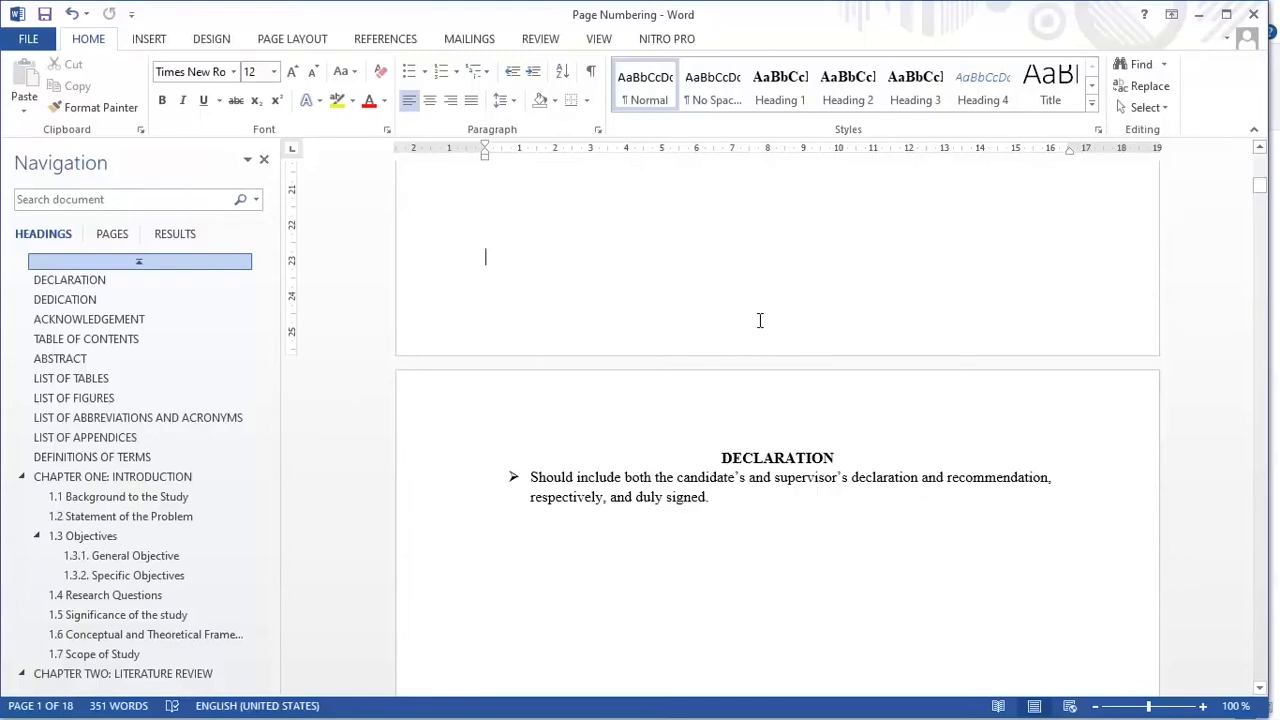
scroll(760, 320, "down", 20)
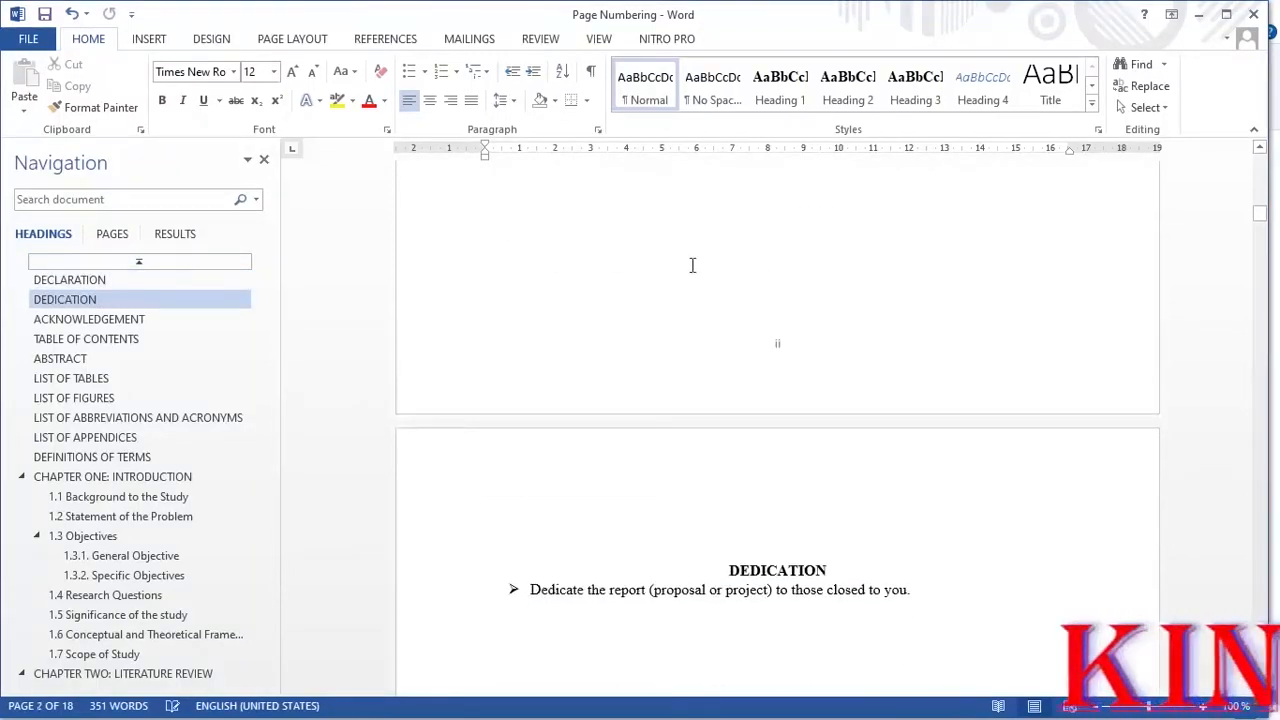
scroll(768, 420, "down", 8)
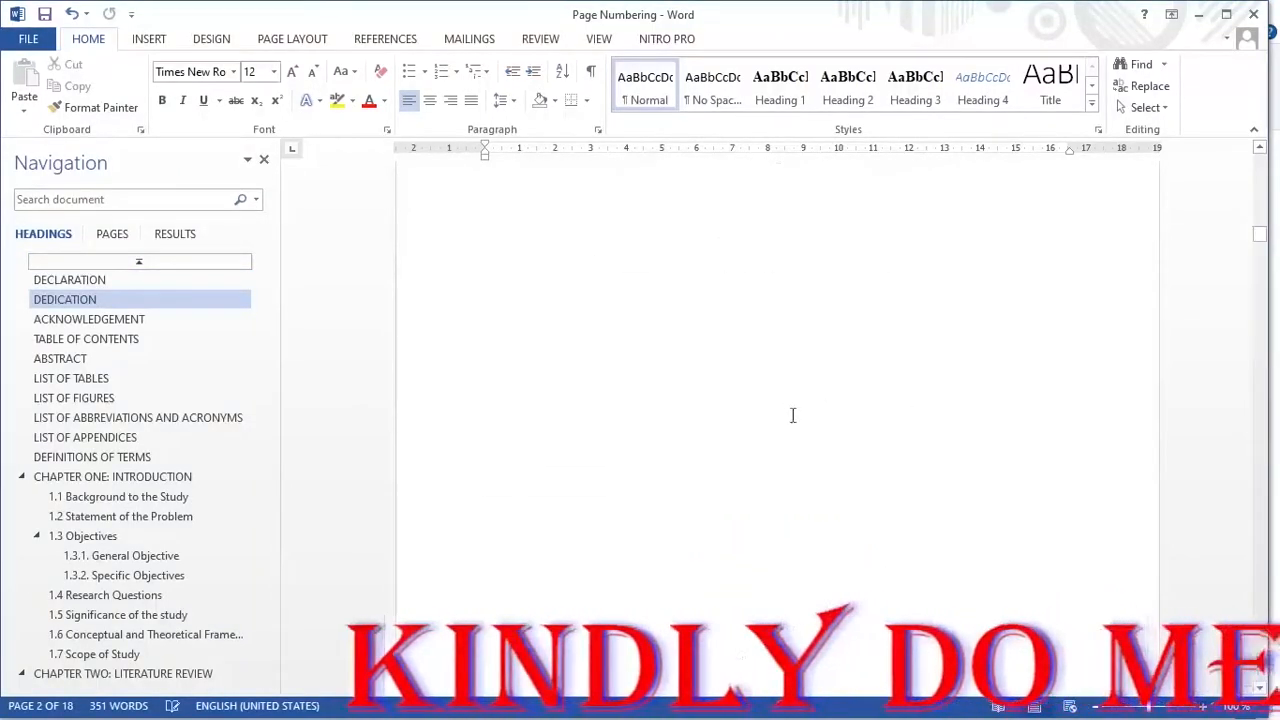
scroll(792, 415, "down", 5)
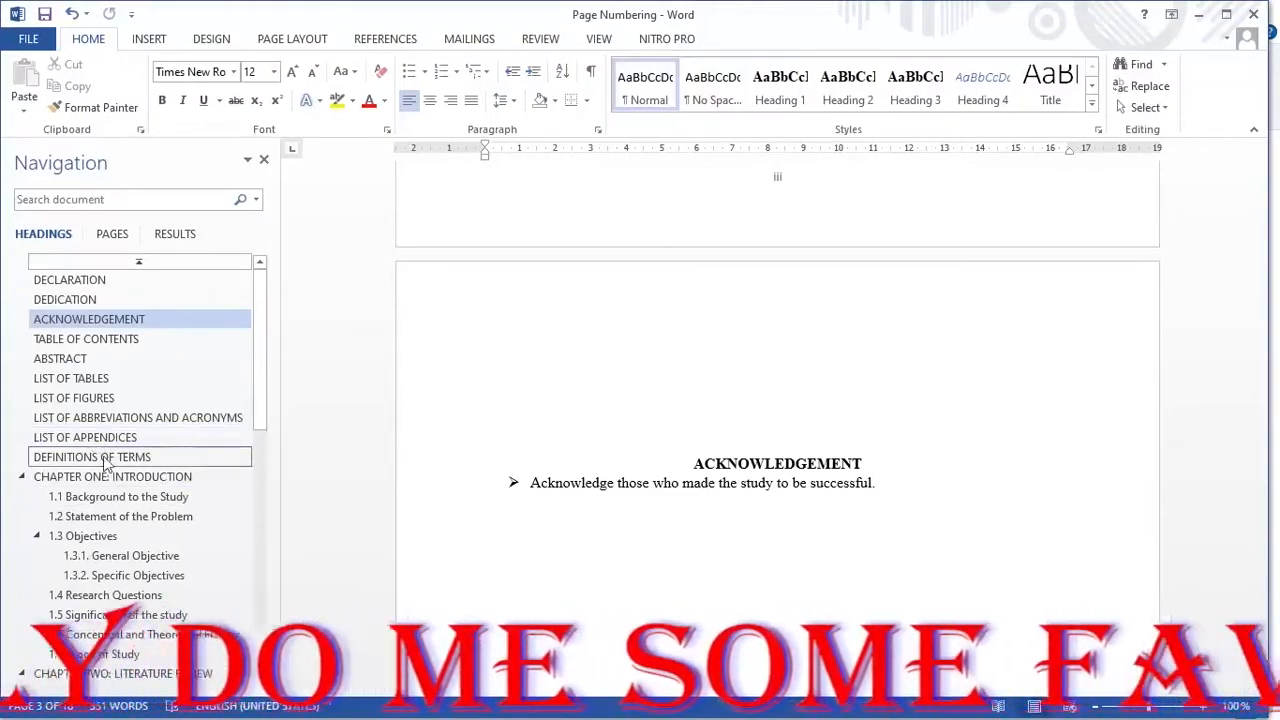
Step: Check the page numbers at the end of Chapter One and Chapter Two, up to the start of Chapter Three
left_click(100, 477)
scroll(626, 508, "down", 6)
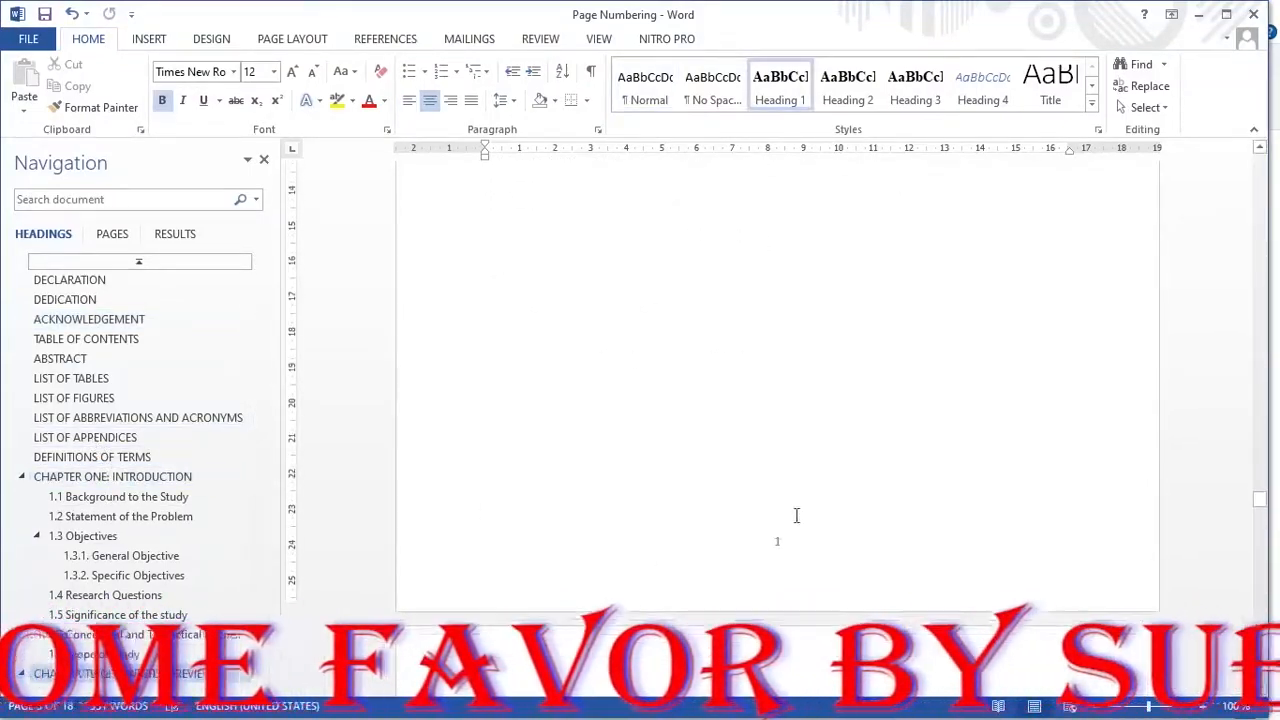
scroll(796, 515, "down", 12)
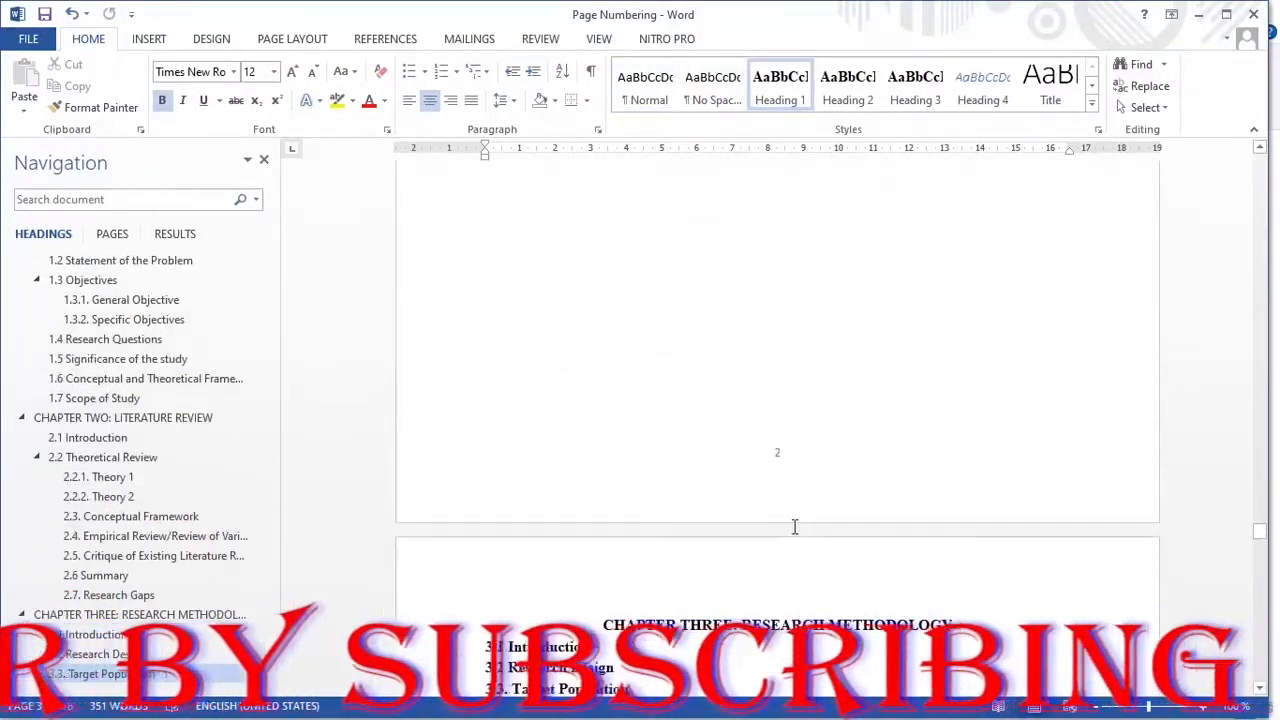
scroll(794, 527, "down", 4)
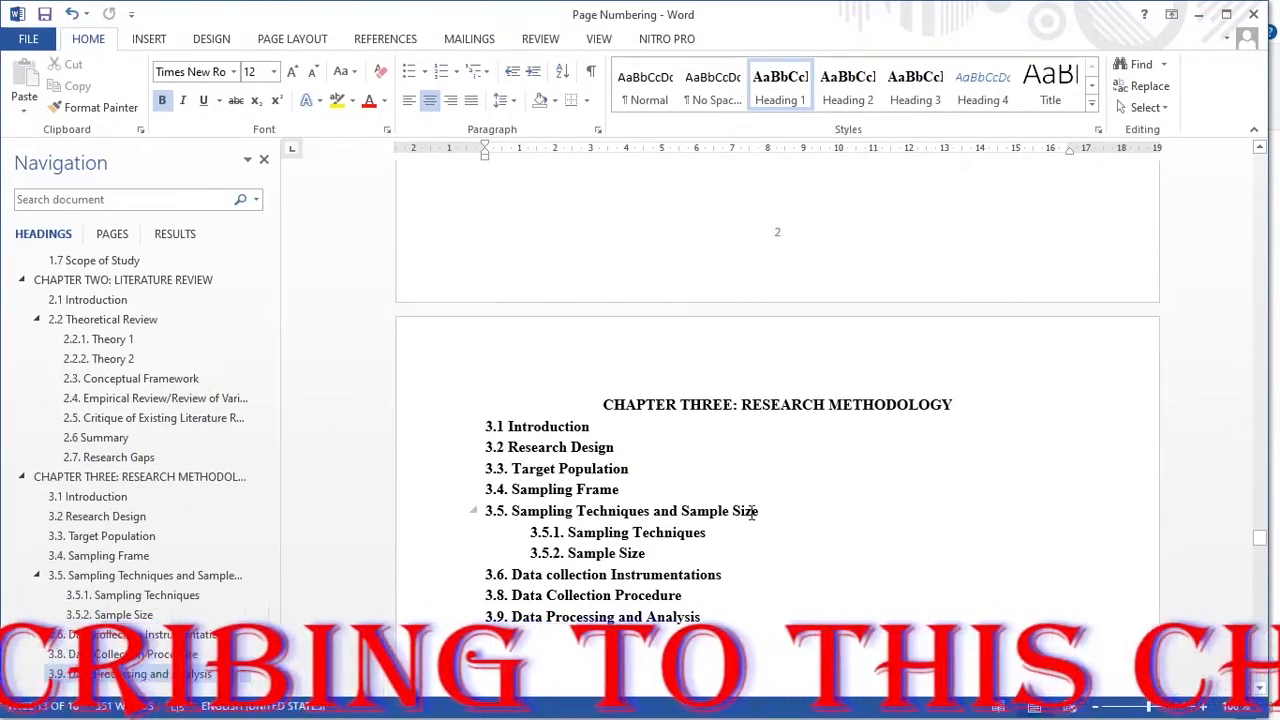